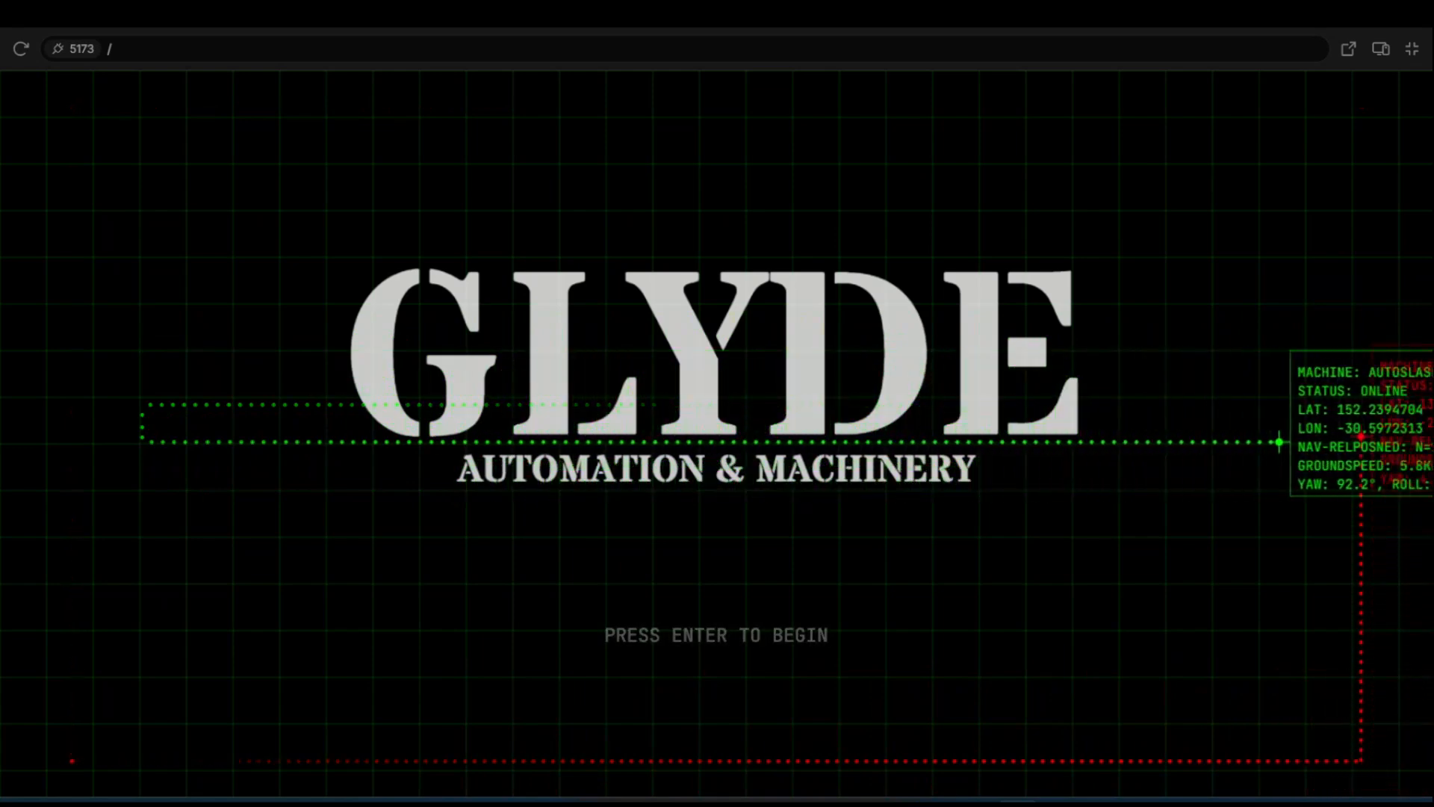
- Enter the planner from its title screen and bring up the map of Australia
{"action": "key", "text": "Return"}
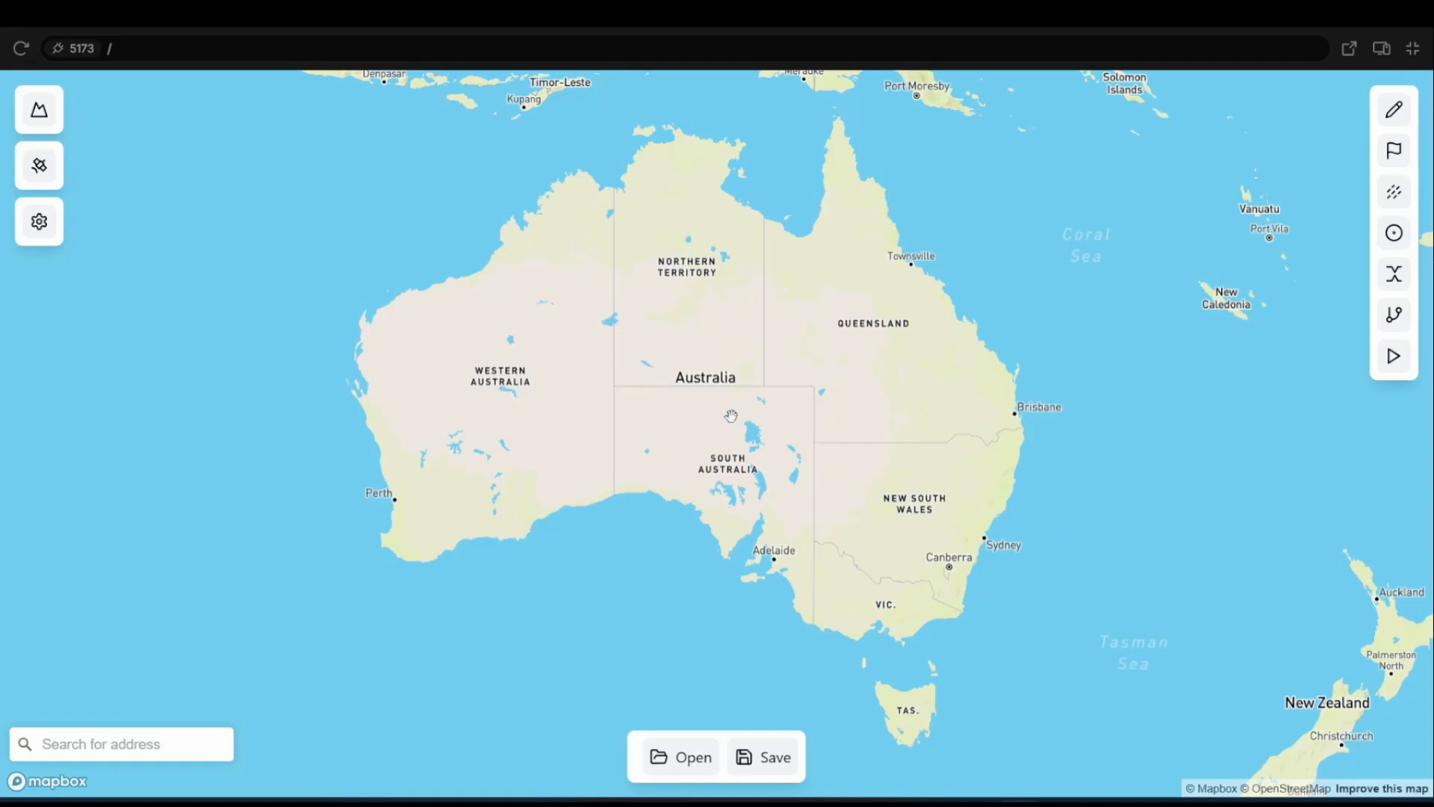
{"action": "mouse_move", "coordinate": [731, 421]}
{"action": "left_mouse_down"}
{"action": "mouse_move", "coordinate": [742, 443]}
{"action": "mouse_move", "coordinate": [774, 402]}
{"action": "mouse_move", "coordinate": [679, 388]}
{"action": "mouse_move", "coordinate": [717, 420]}
{"action": "left_mouse_up"}
{"action": "scroll", "coordinate": [717, 419], "scroll_direction": "up", "scroll_amount": 5}
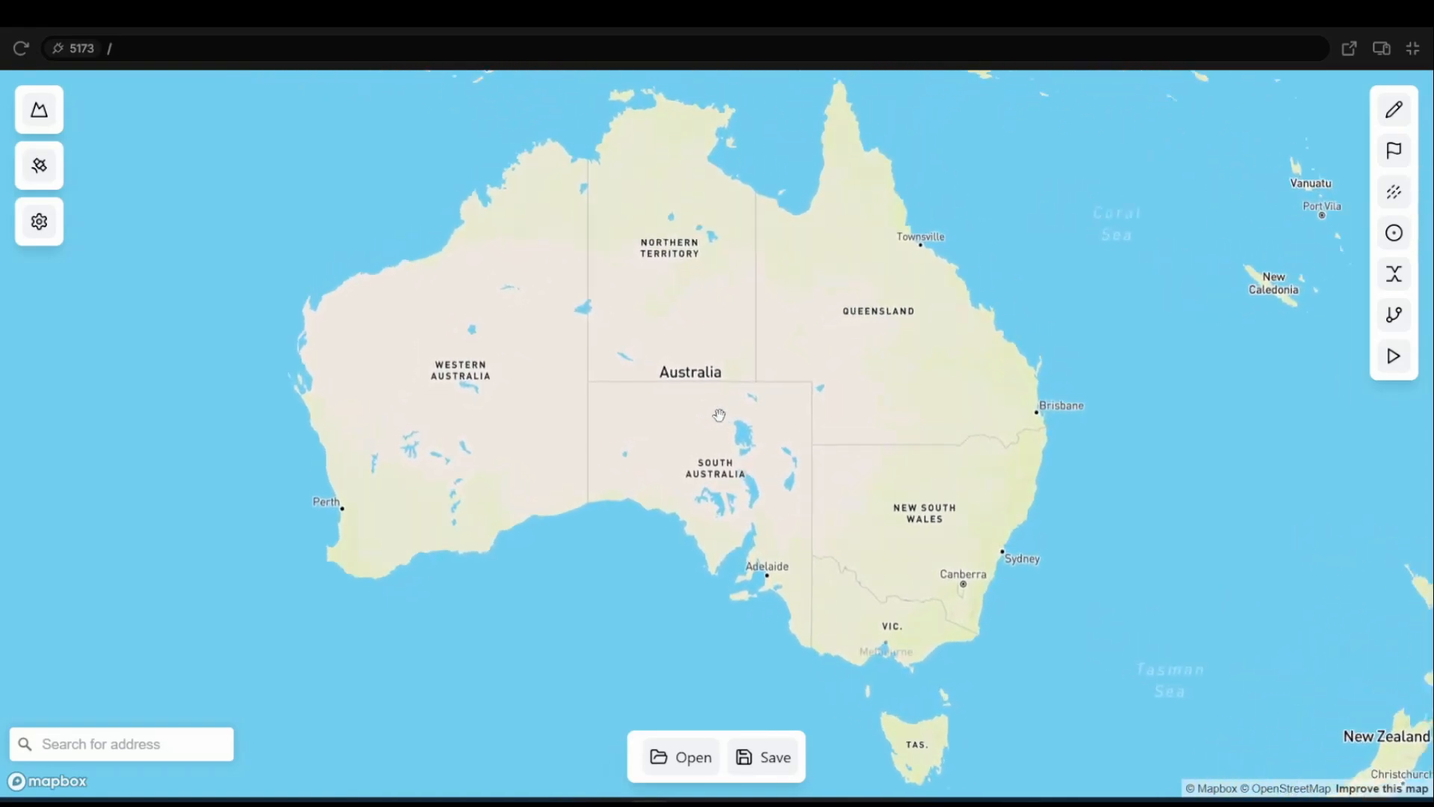
{"action": "scroll", "coordinate": [719, 414], "scroll_direction": "down", "scroll_amount": 2}
{"action": "scroll", "coordinate": [719, 415], "scroll_direction": "down", "scroll_amount": 1}
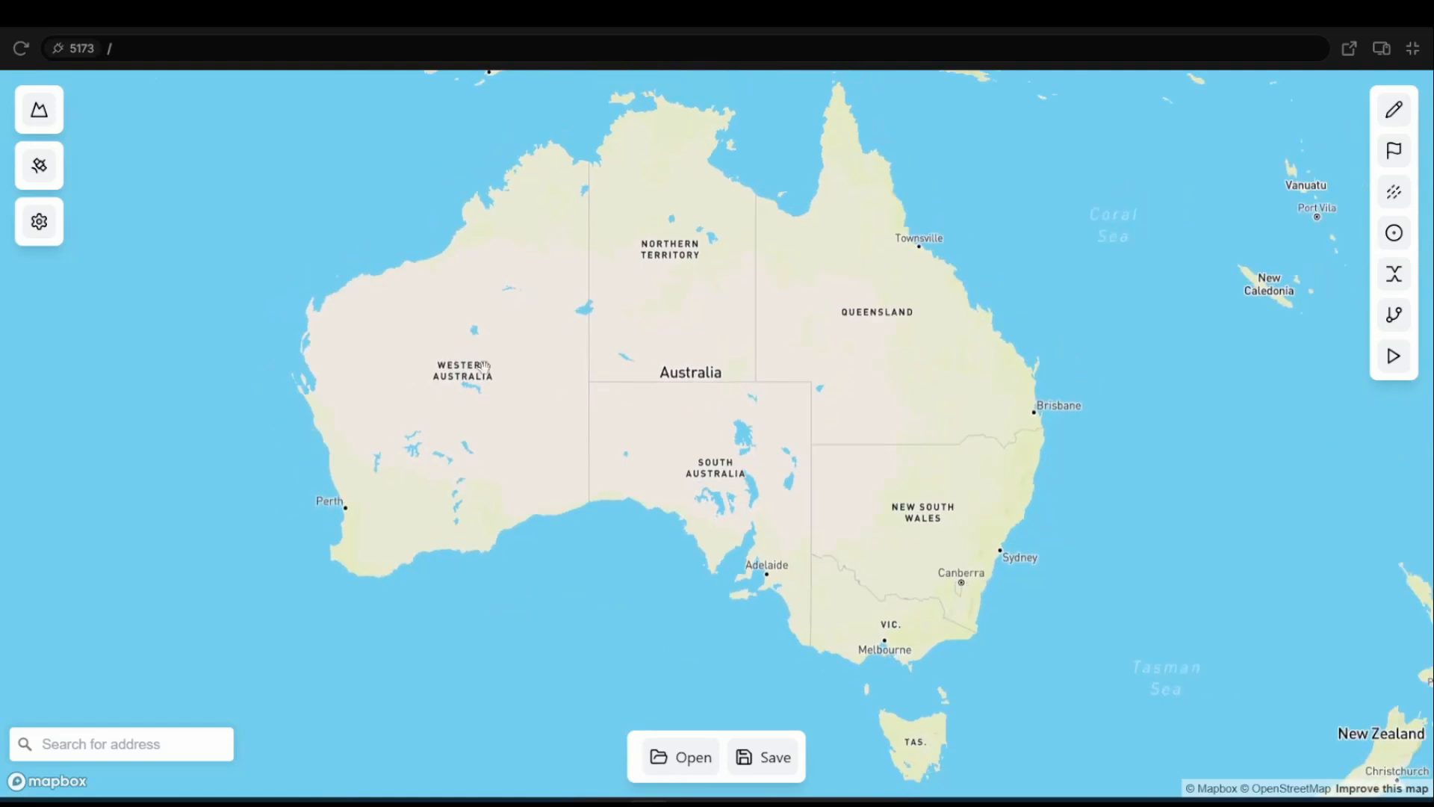
- Review the cutting and fuel range settings and preview the map with satellite imagery
{"action": "left_click", "coordinate": [38, 222]}
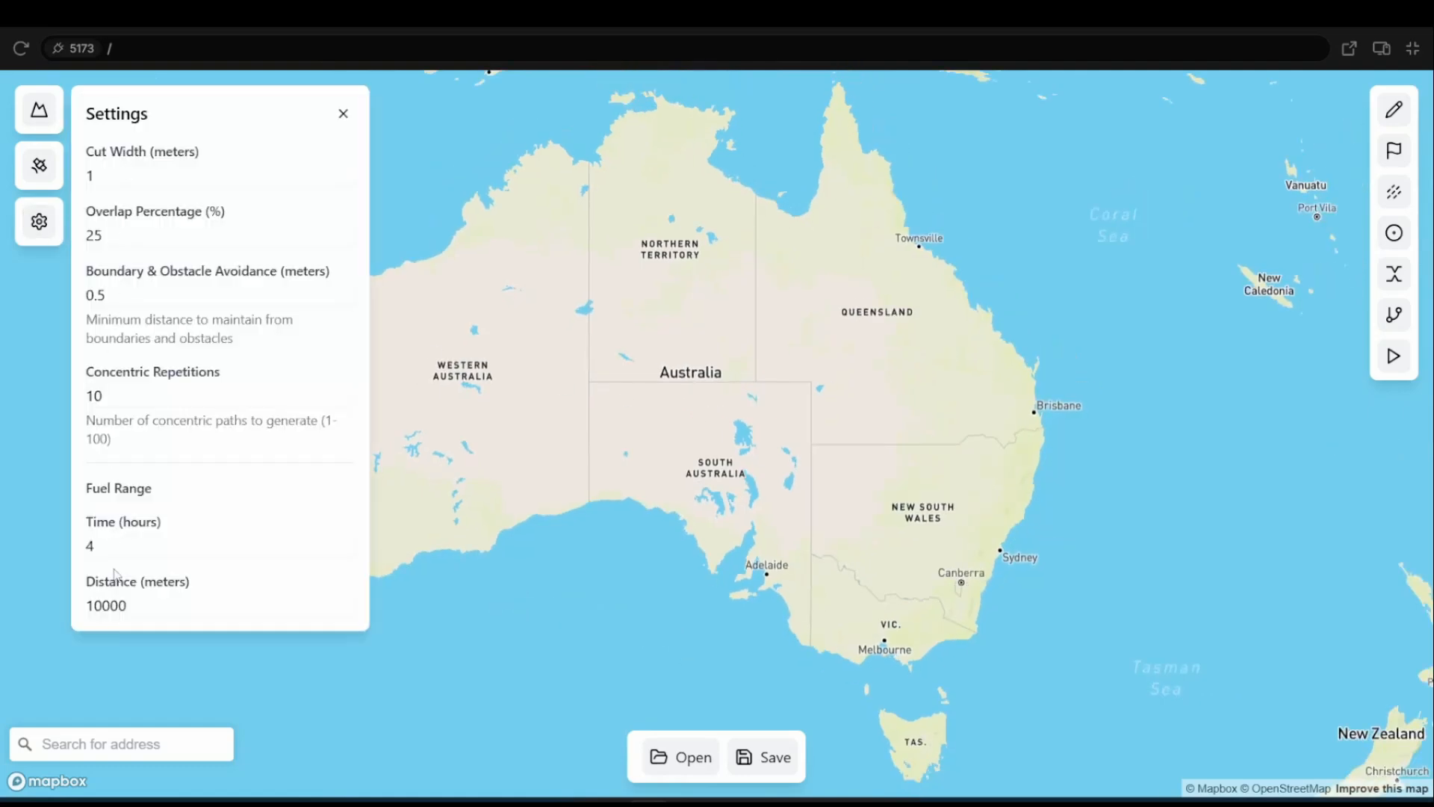
{"action": "left_click", "coordinate": [40, 225]}
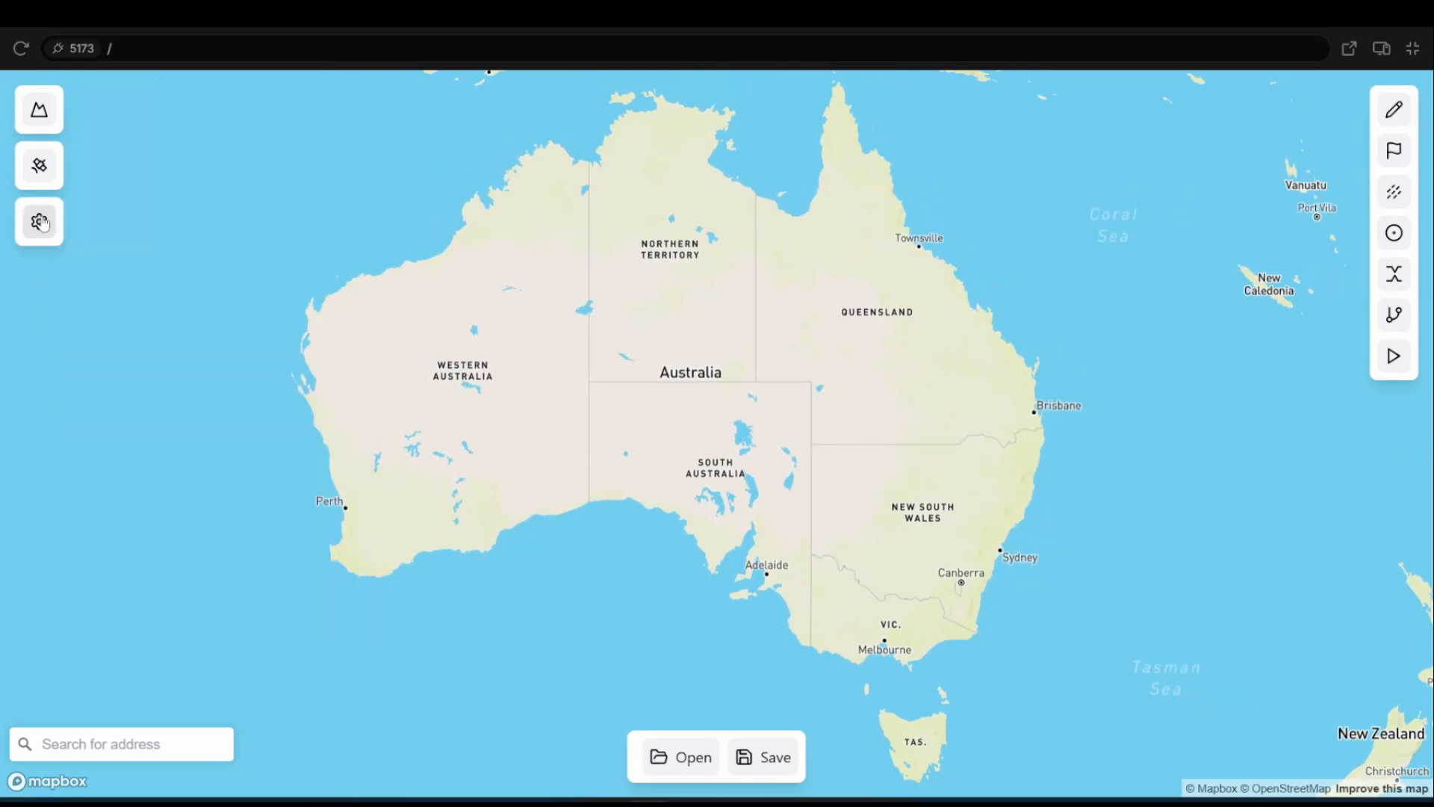
{"action": "left_click", "coordinate": [41, 176]}
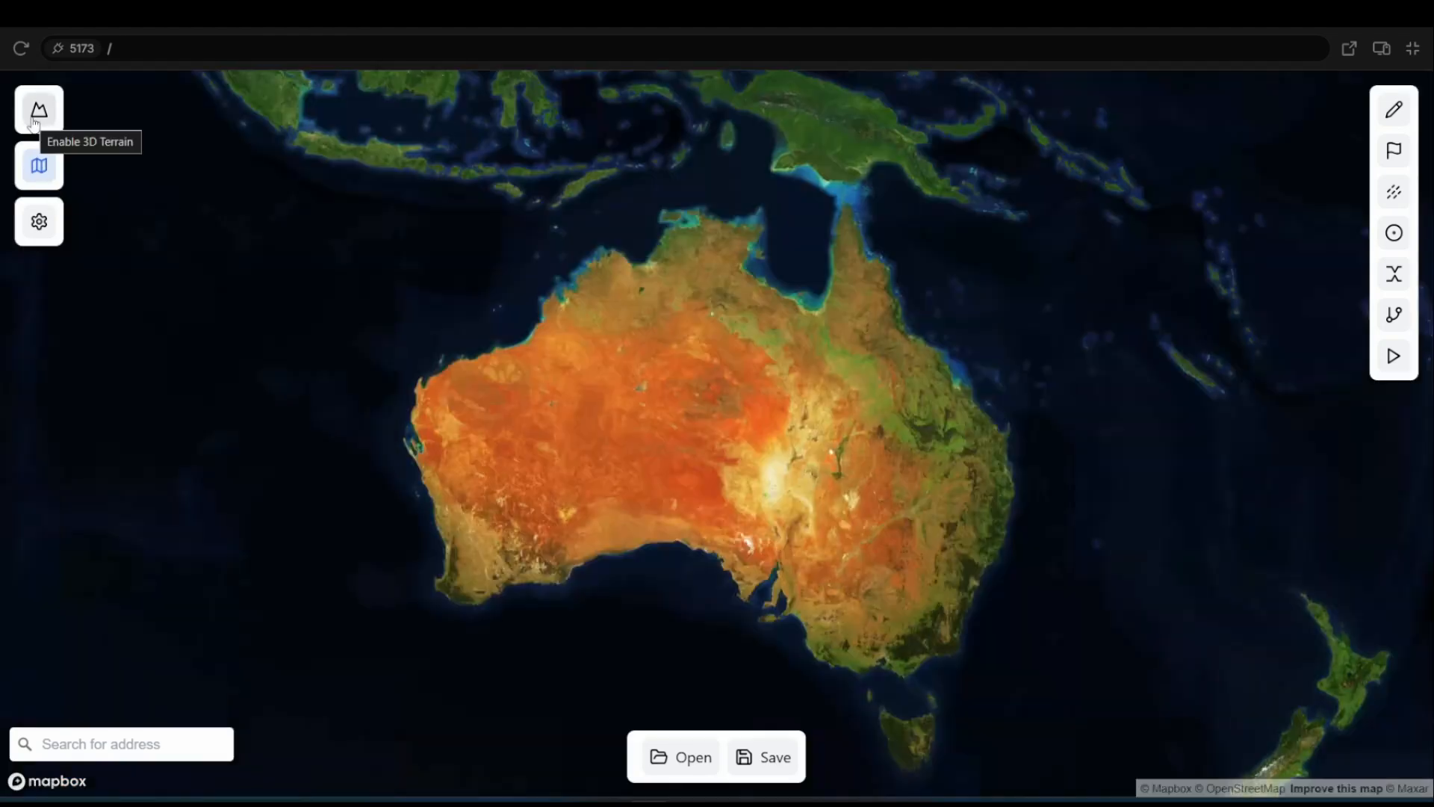
{"action": "left_click", "coordinate": [38, 166]}
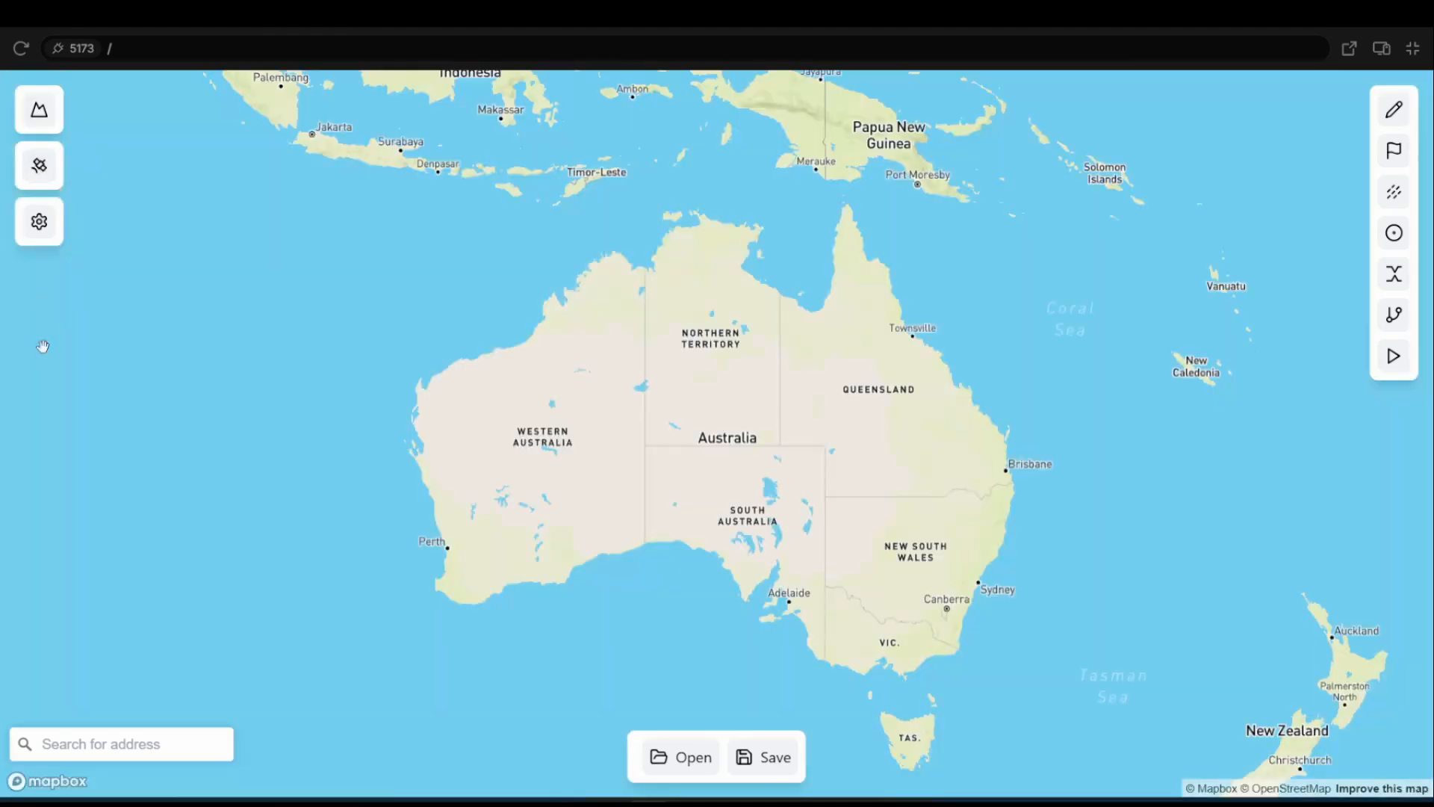
{"action": "left_click", "coordinate": [132, 751]}
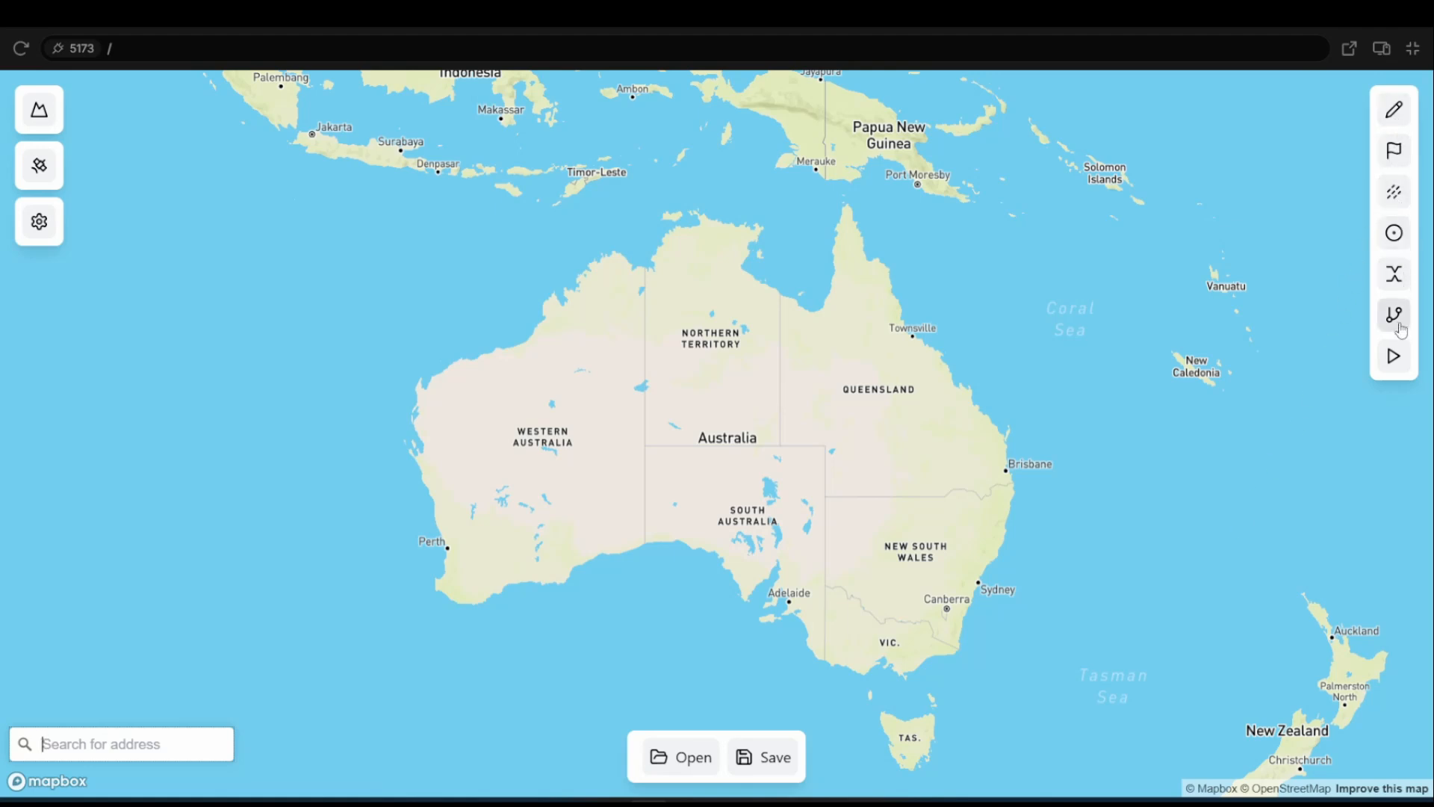
- Open the GeoJSON file Recorded Boundary 15.1.25 and show the field over satellite imagery
{"action": "left_click", "coordinate": [681, 757]}
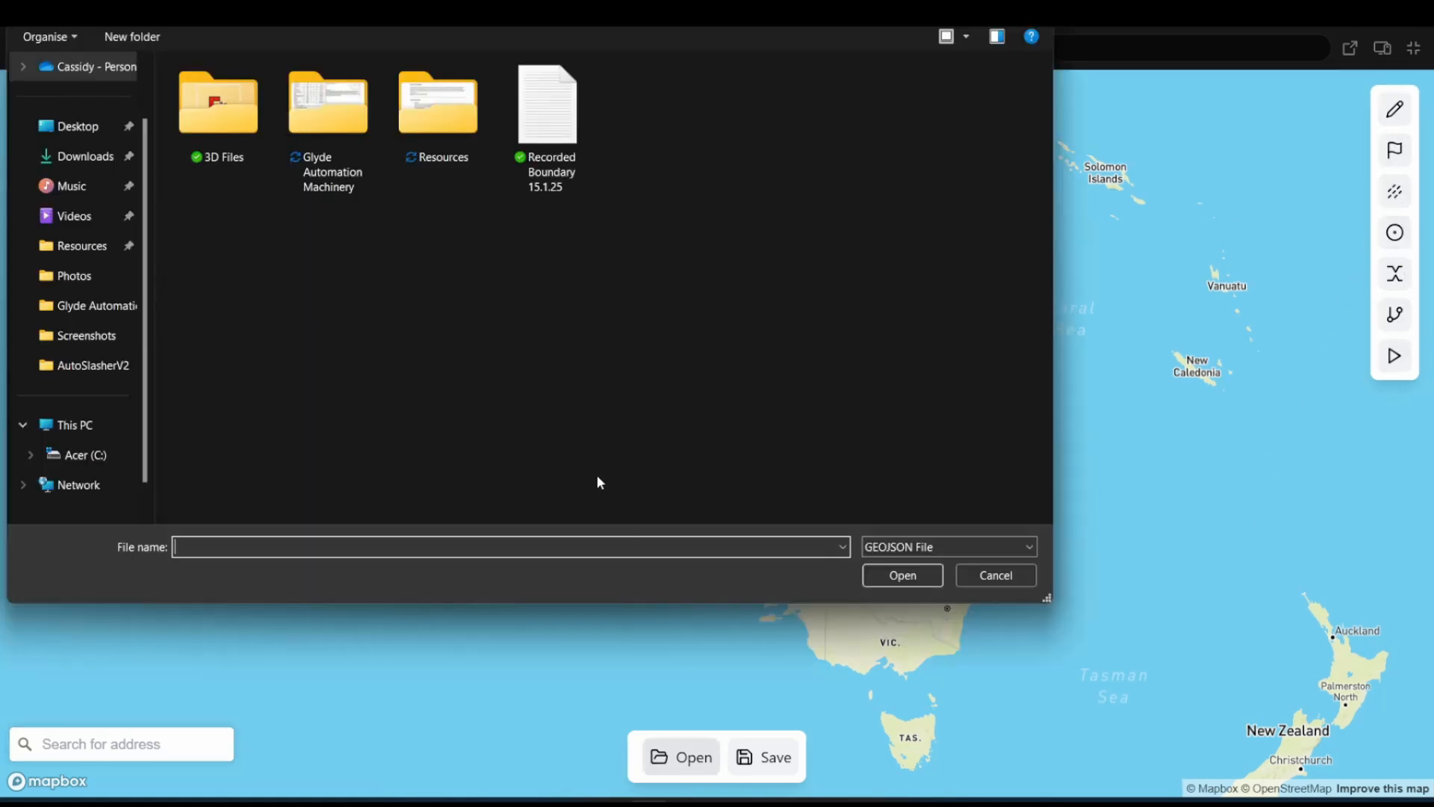
{"action": "left_click", "coordinate": [566, 176]}
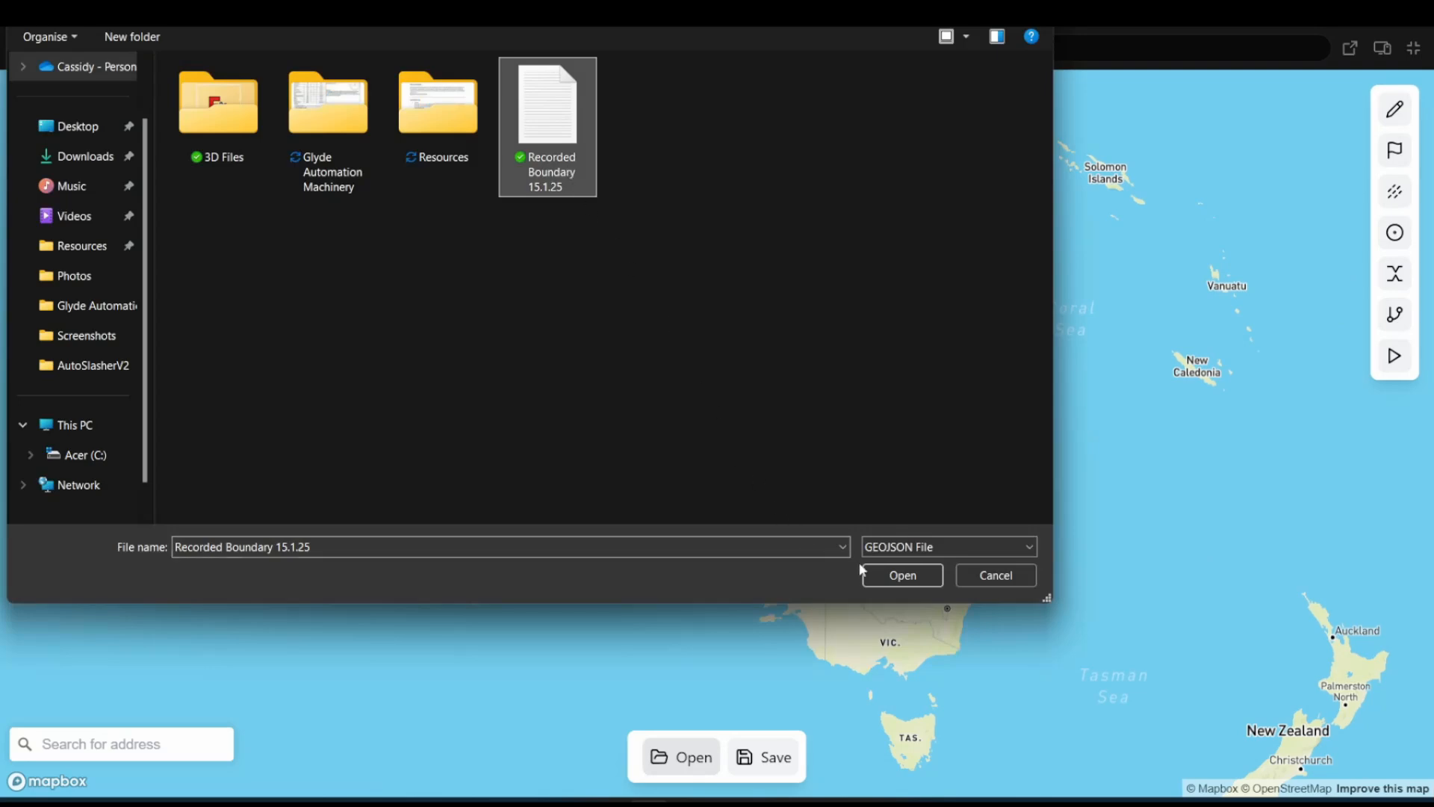
{"action": "left_click", "coordinate": [874, 577]}
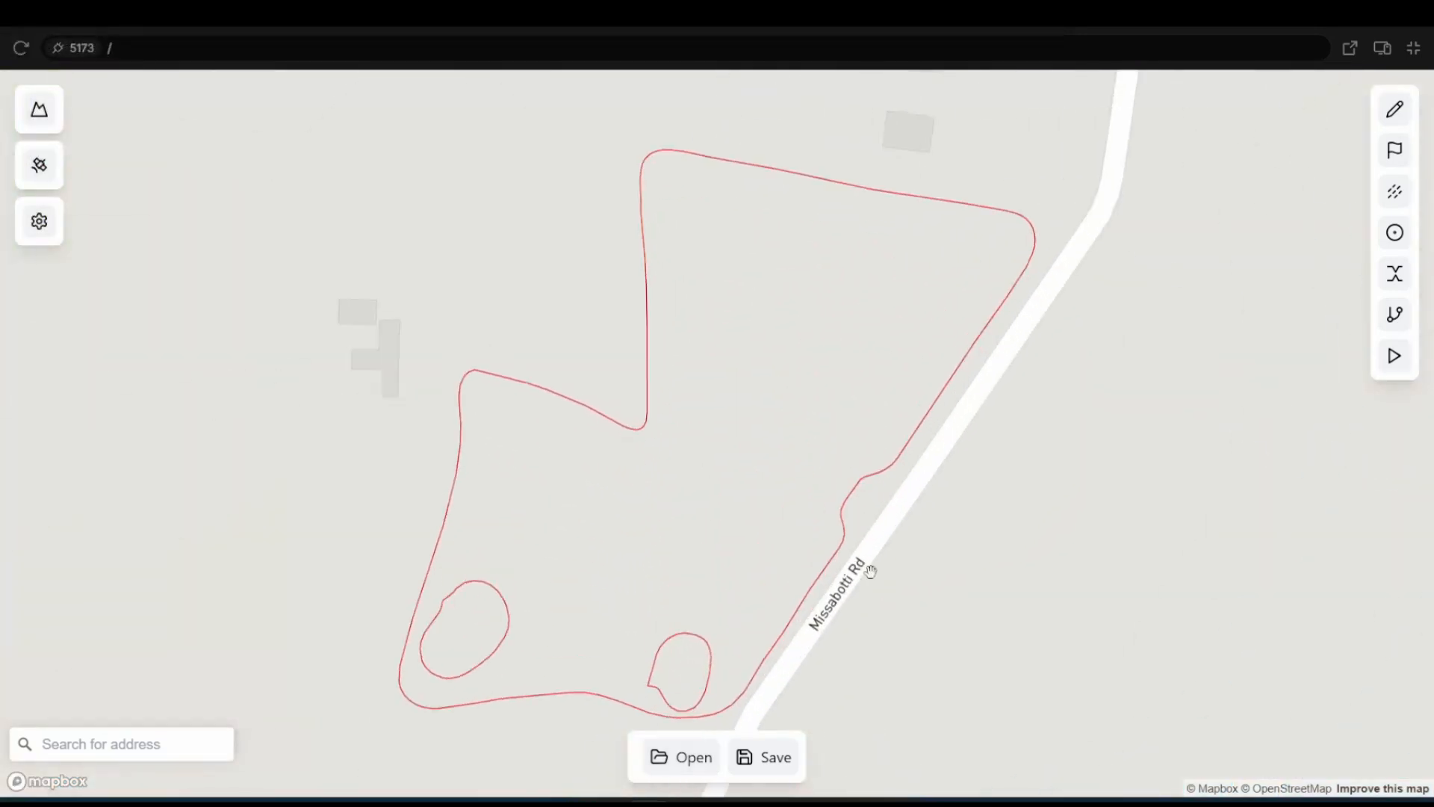
{"action": "left_click", "coordinate": [39, 165]}
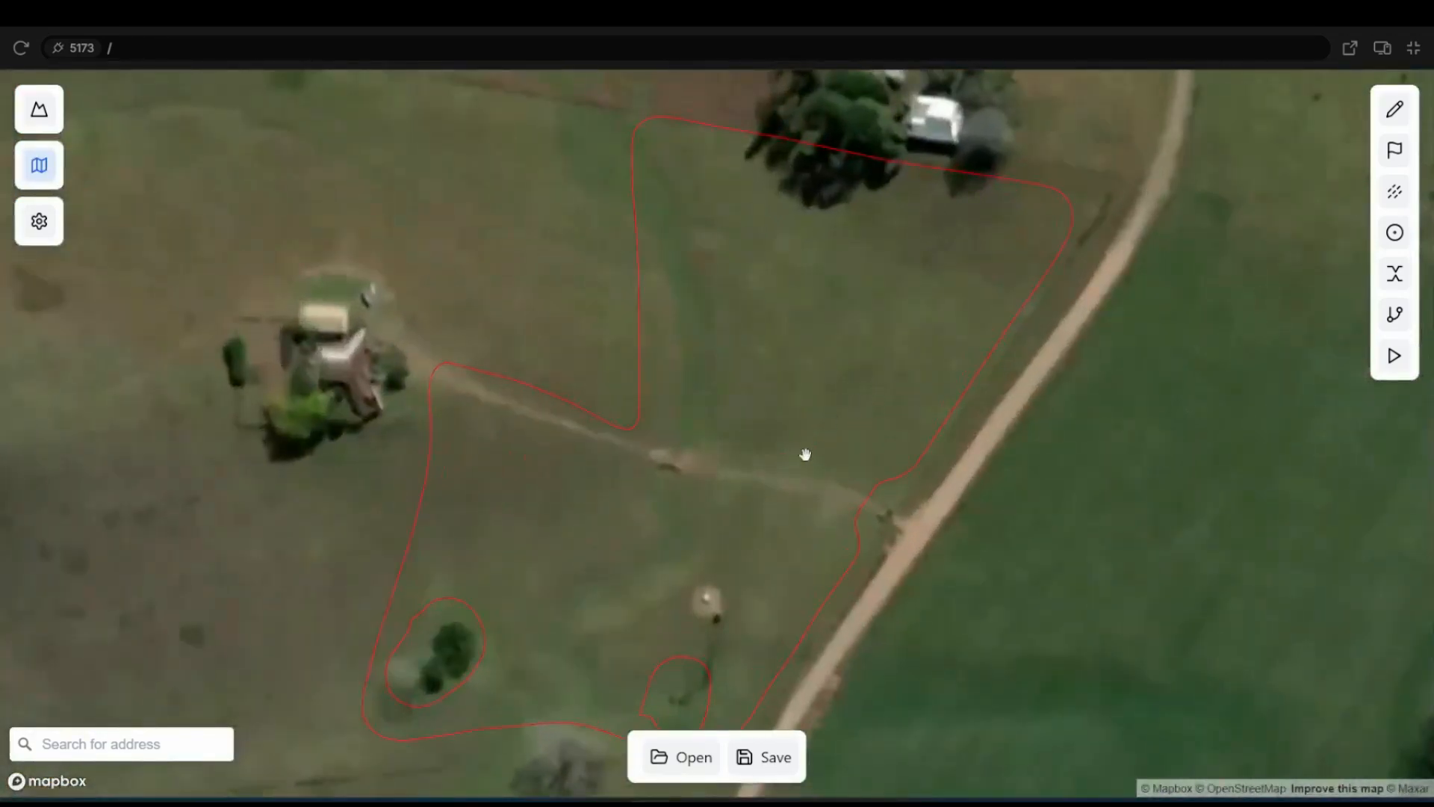
{"action": "left_click_drag", "start_coordinate": [779, 499], "coordinate": [792, 459]}
{"action": "scroll", "coordinate": [792, 459], "scroll_direction": "down", "scroll_amount": 2}
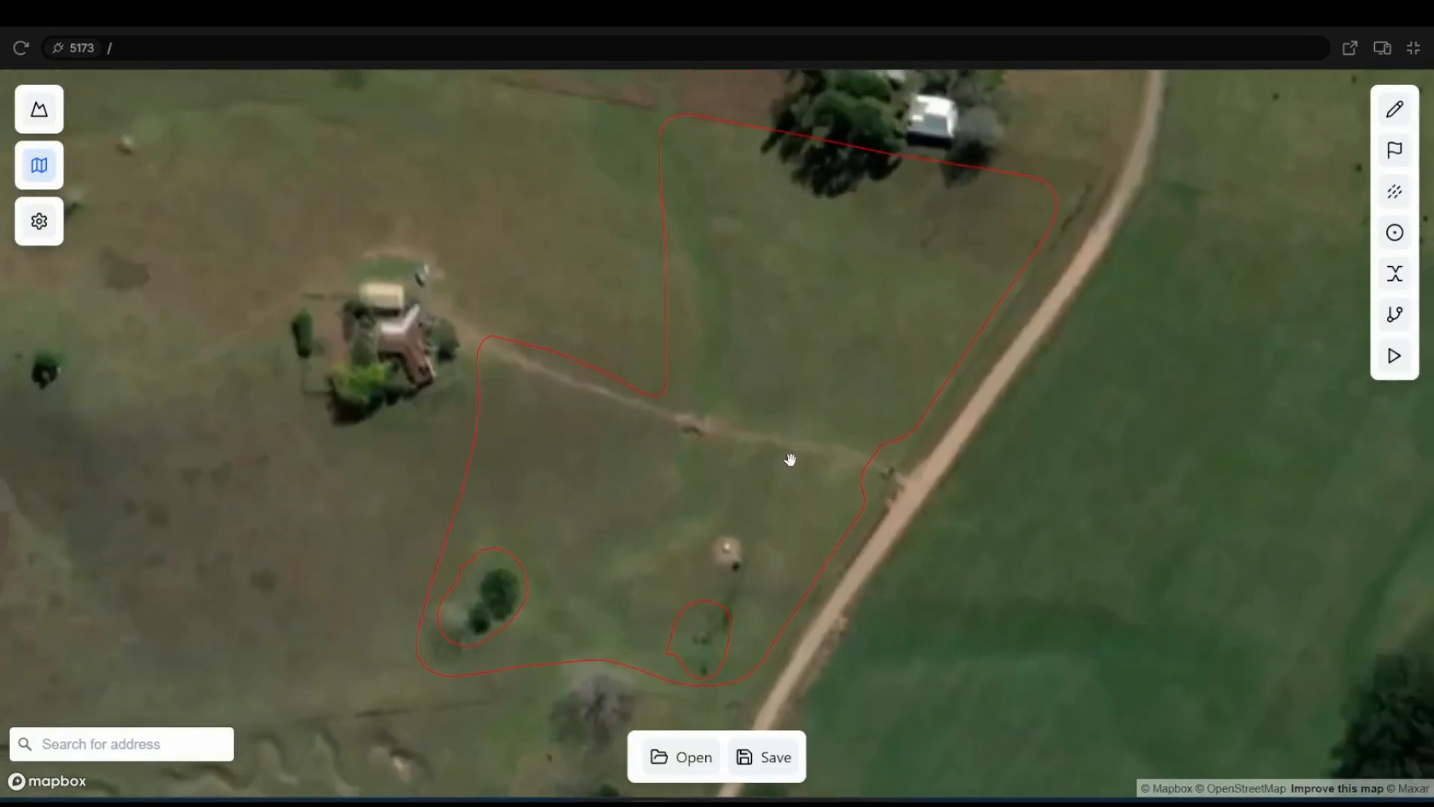
{"action": "left_click_drag", "start_coordinate": [785, 449], "coordinate": [800, 450]}
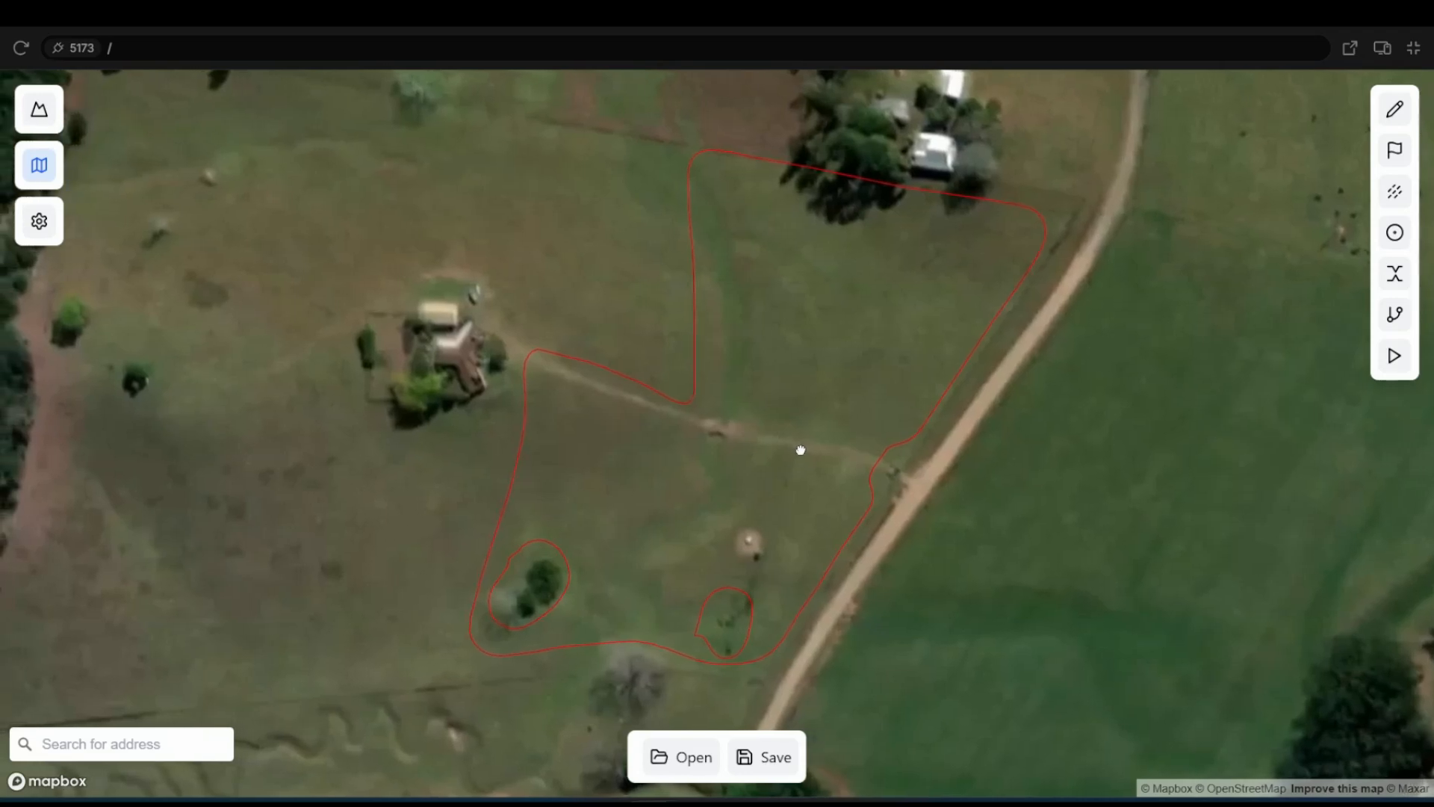
- Examine the options for adding a boundary or an obstacle
{"action": "left_click", "coordinate": [1393, 110]}
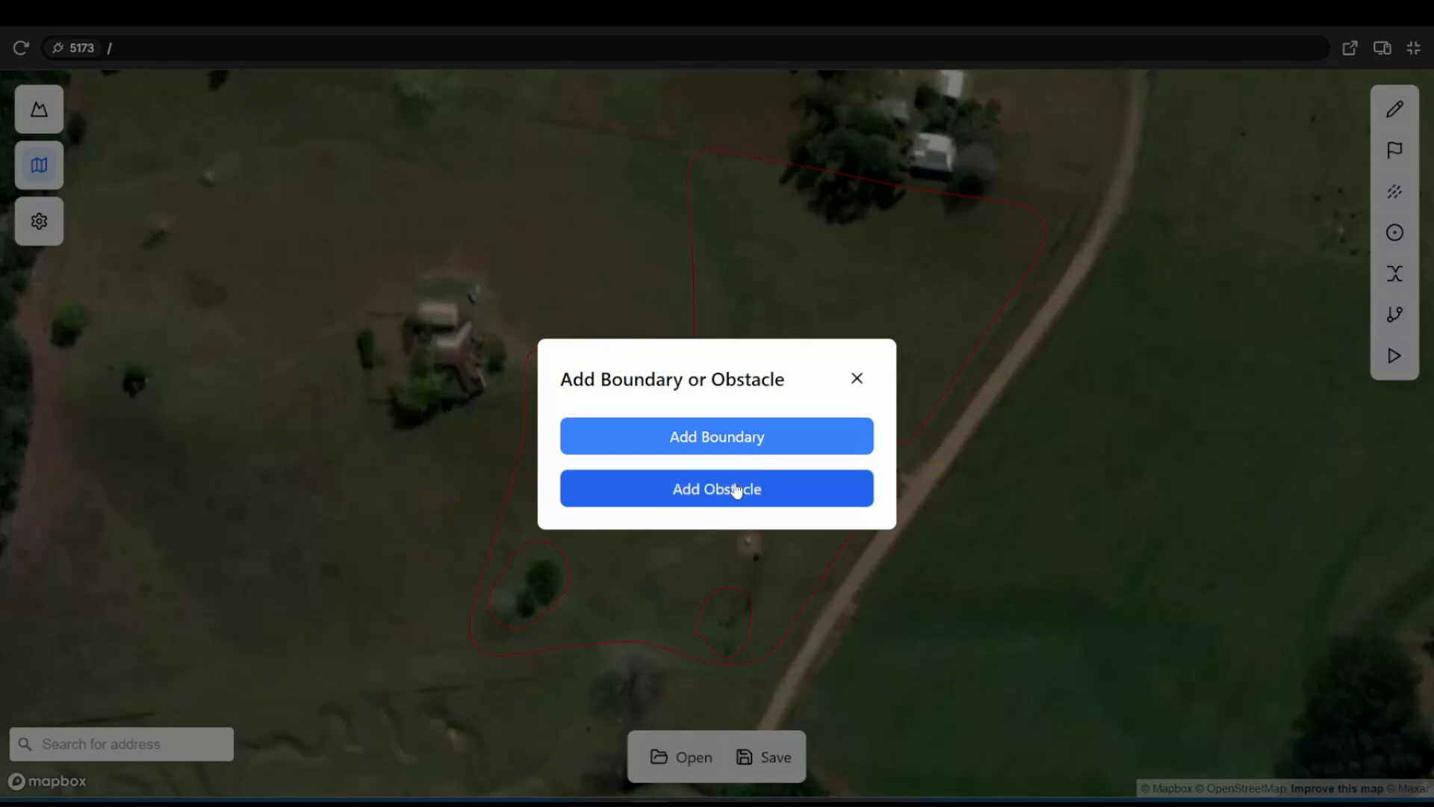
{"action": "left_click", "coordinate": [856, 378]}
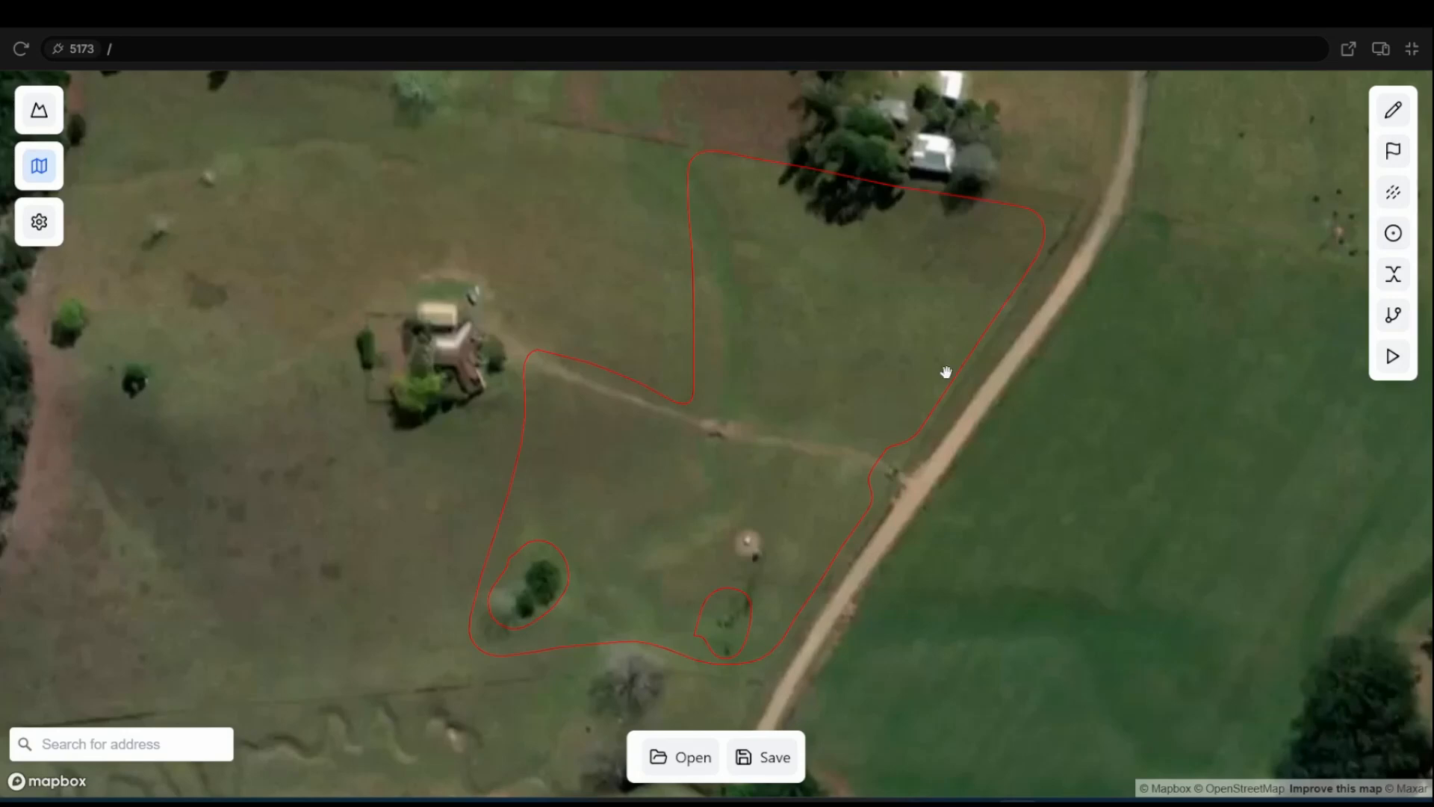
- Place the start location just outside the field boundary, east of the house
{"action": "scroll", "coordinate": [598, 372], "scroll_direction": "up", "scroll_amount": 2}
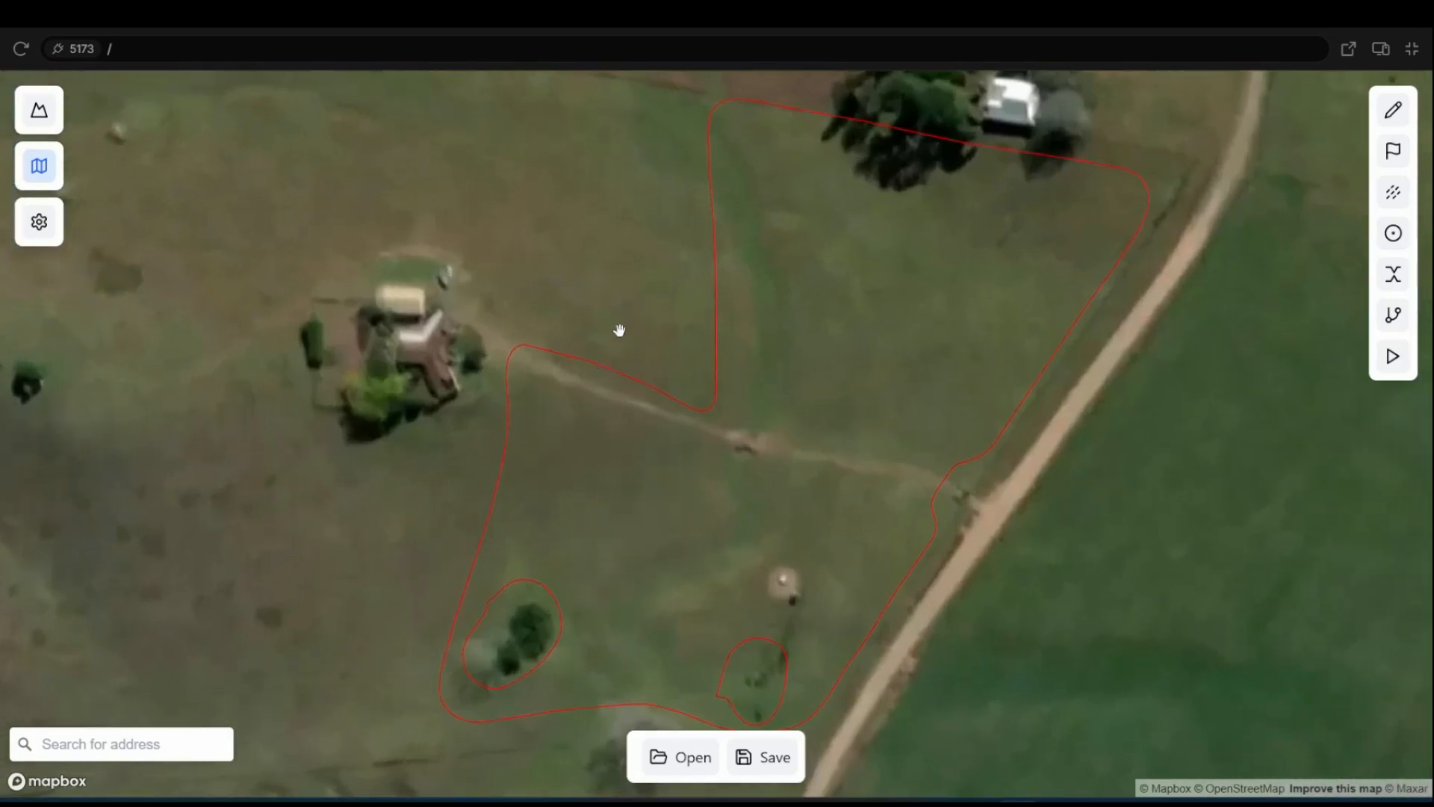
{"action": "scroll", "coordinate": [619, 328], "scroll_direction": "up", "scroll_amount": 2}
{"action": "left_click_drag", "start_coordinate": [618, 327], "coordinate": [608, 426]}
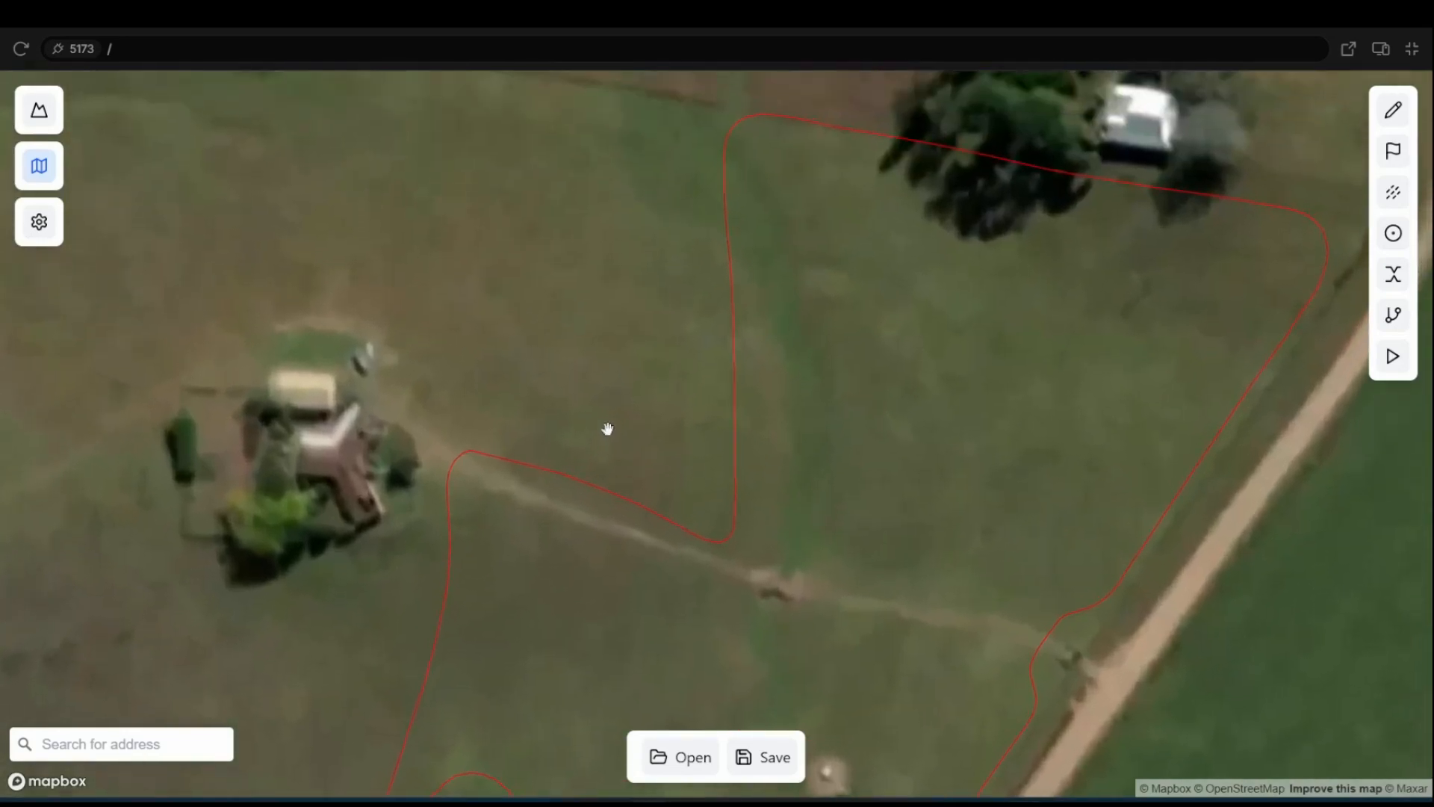
{"action": "left_click", "coordinate": [1392, 151]}
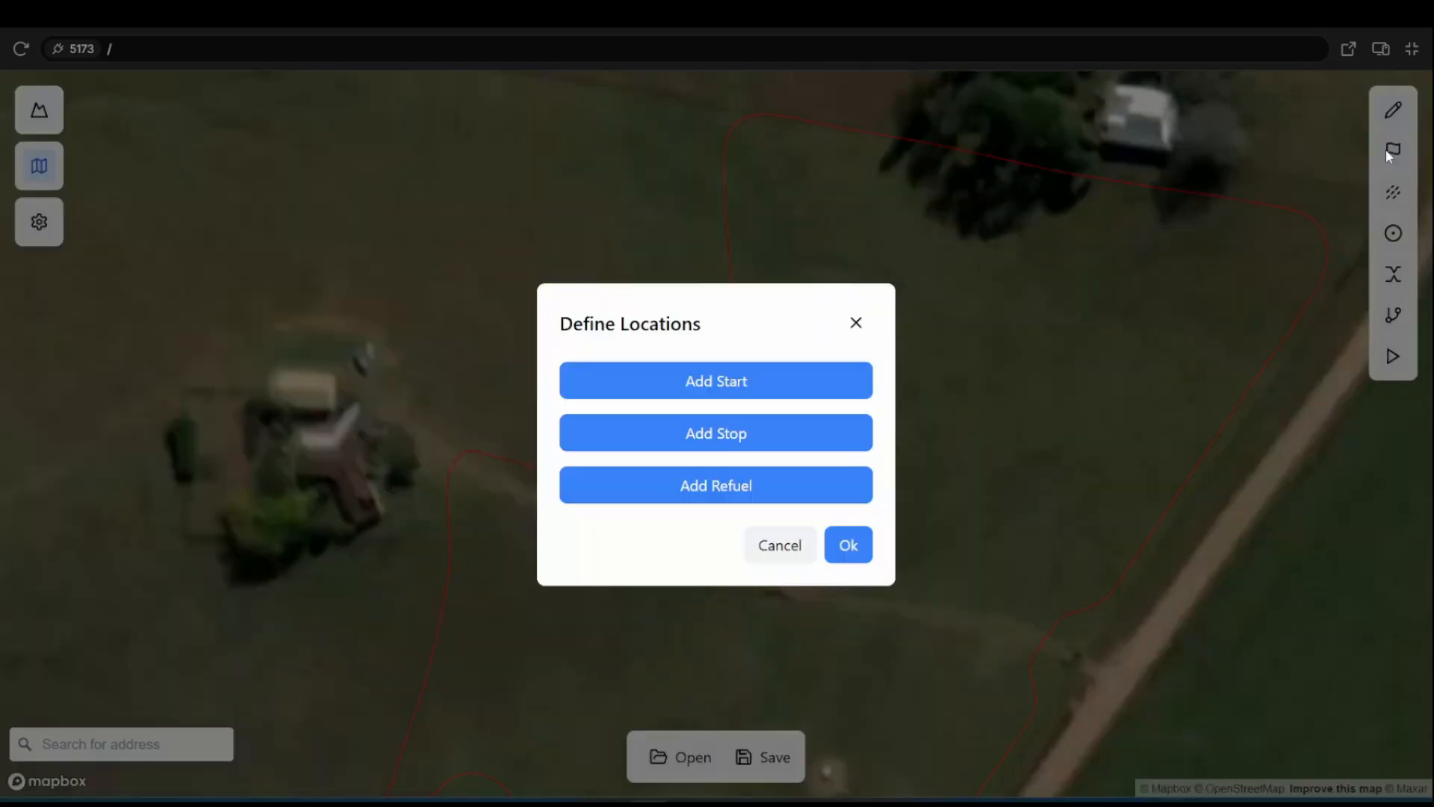
{"action": "left_click", "coordinate": [762, 392]}
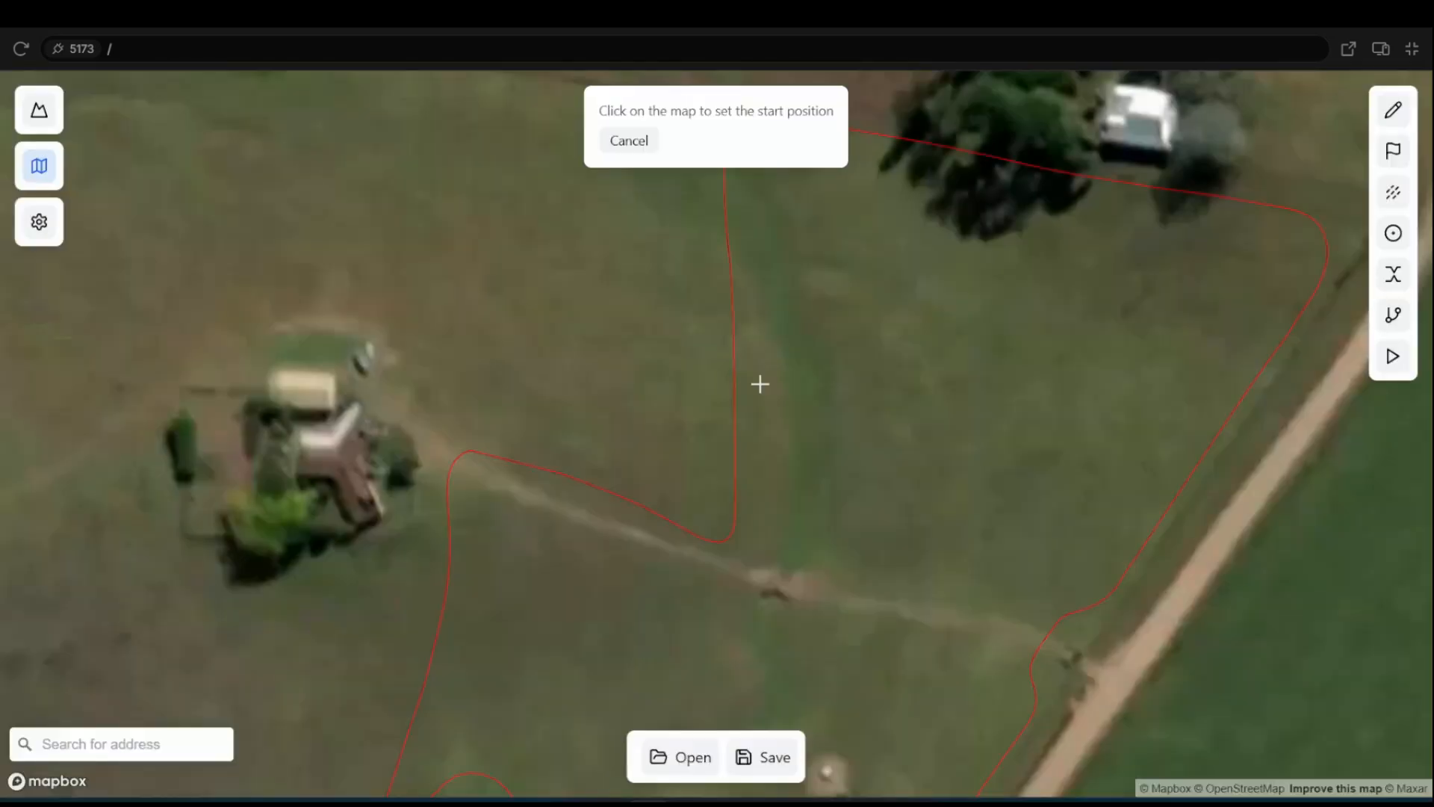
{"action": "left_click", "coordinate": [491, 418]}
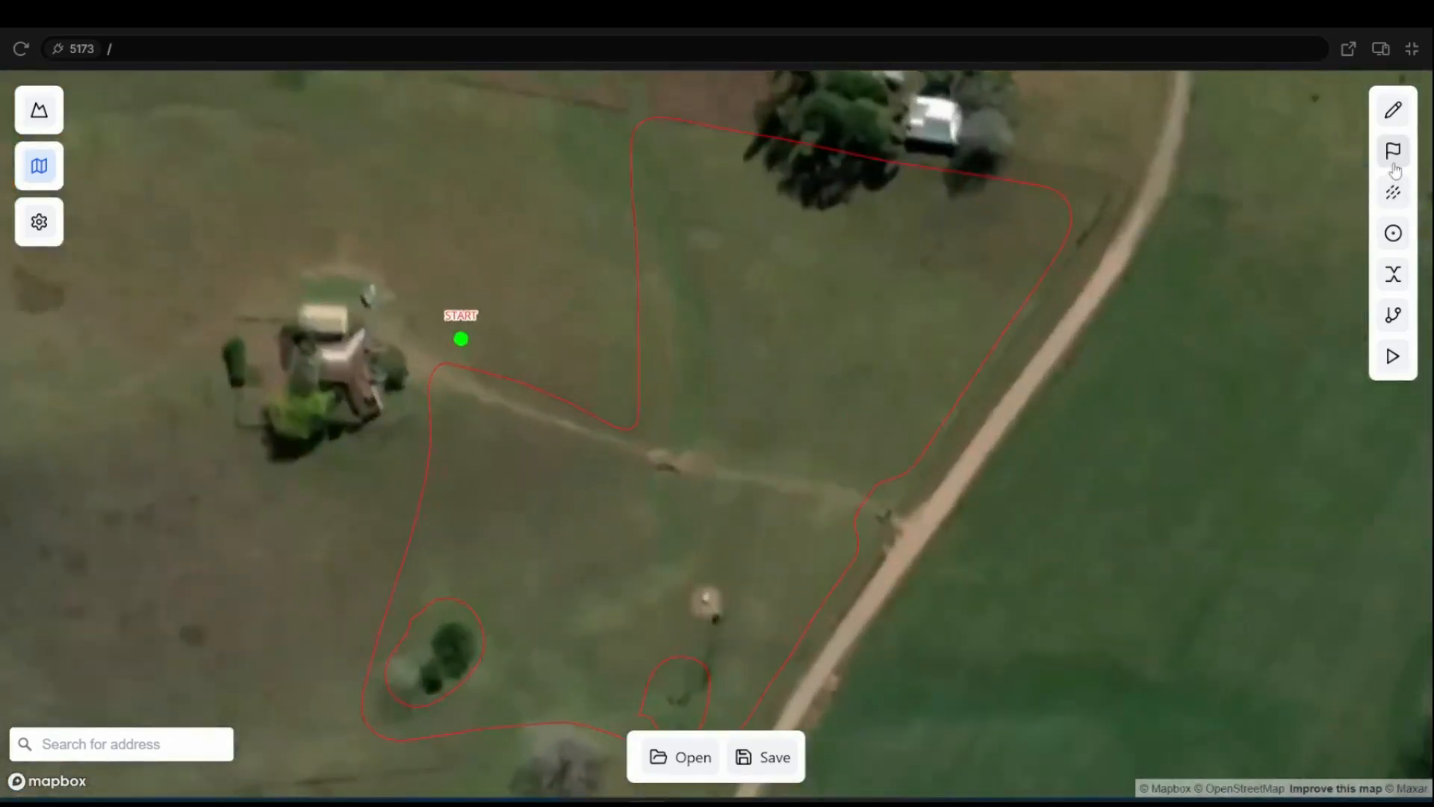
- Place the stop location just east of the start point, outside the field boundary
{"action": "left_click", "coordinate": [1394, 157]}
{"action": "left_click", "coordinate": [779, 433]}
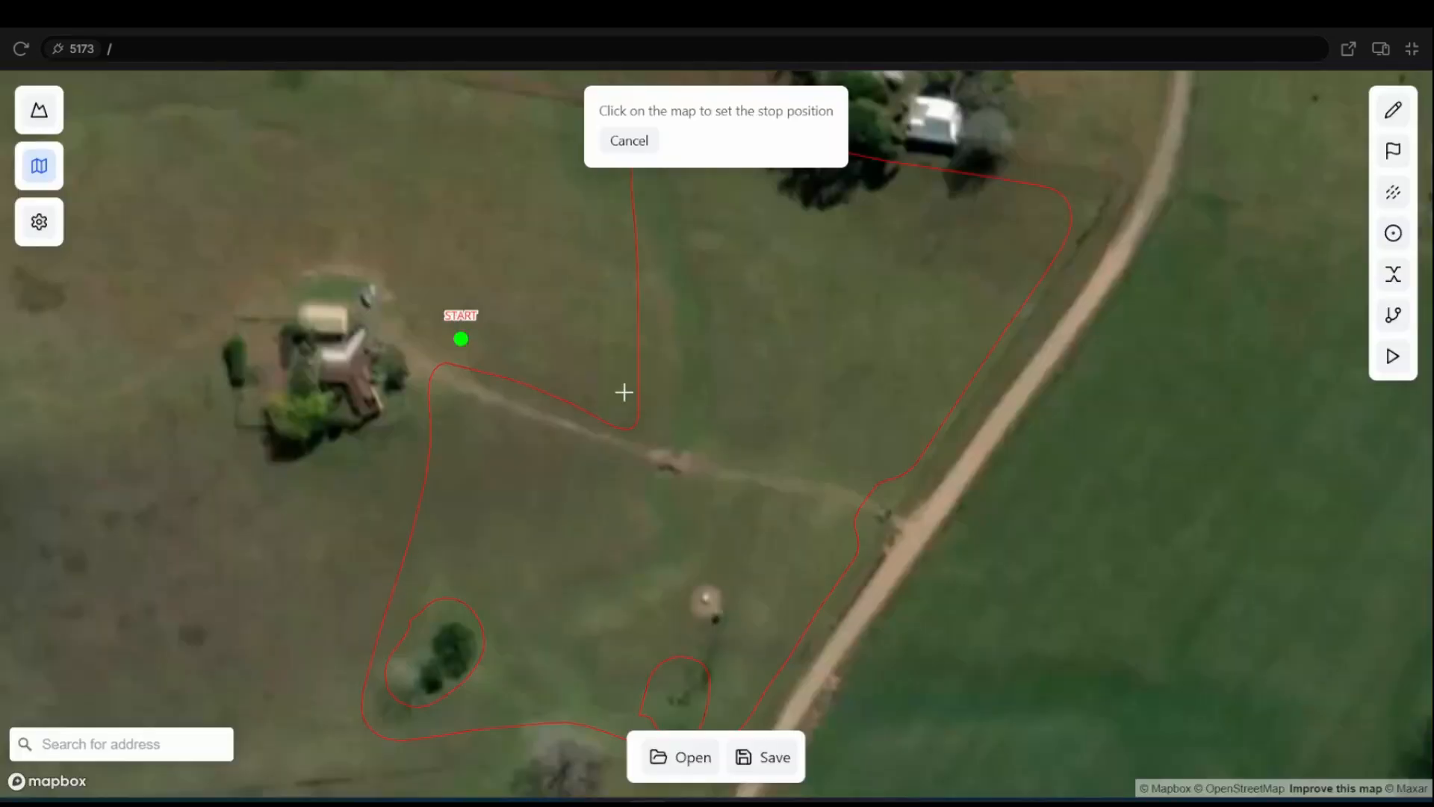
{"action": "left_click", "coordinate": [492, 345]}
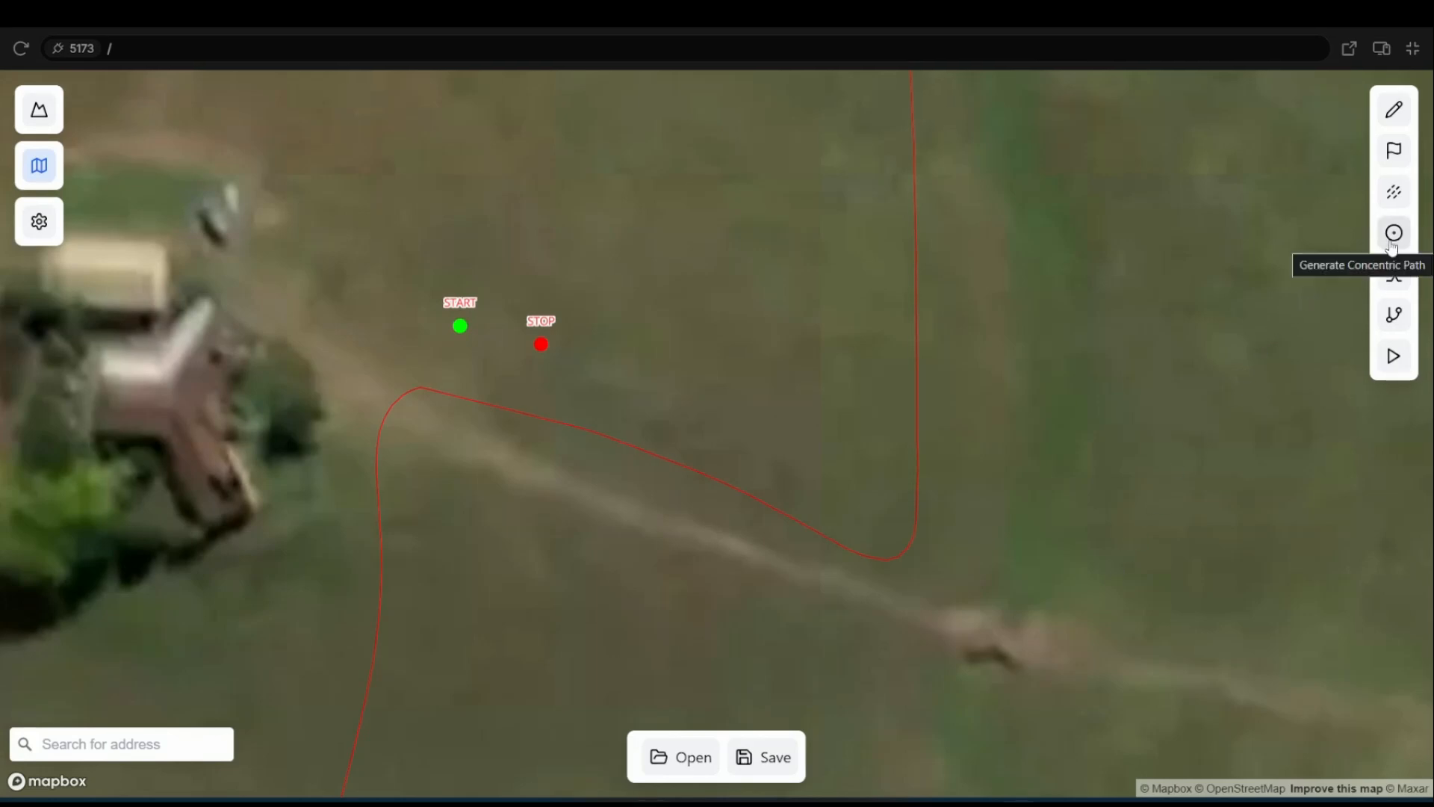
- Lower the number of concentric repetitions and generate the concentric path along the field boundary
{"action": "left_click", "coordinate": [39, 224]}
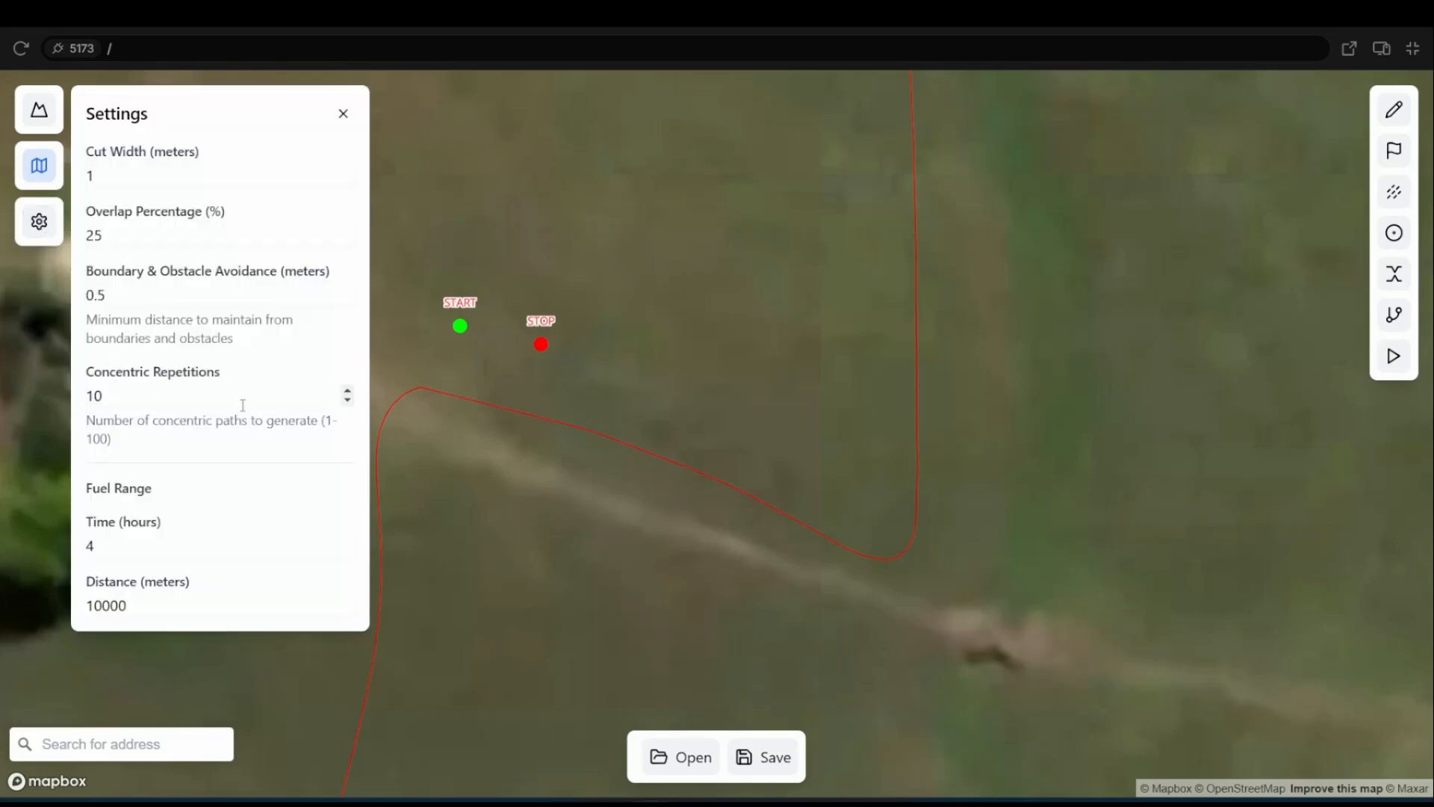
{"action": "left_click", "coordinate": [347, 400]}
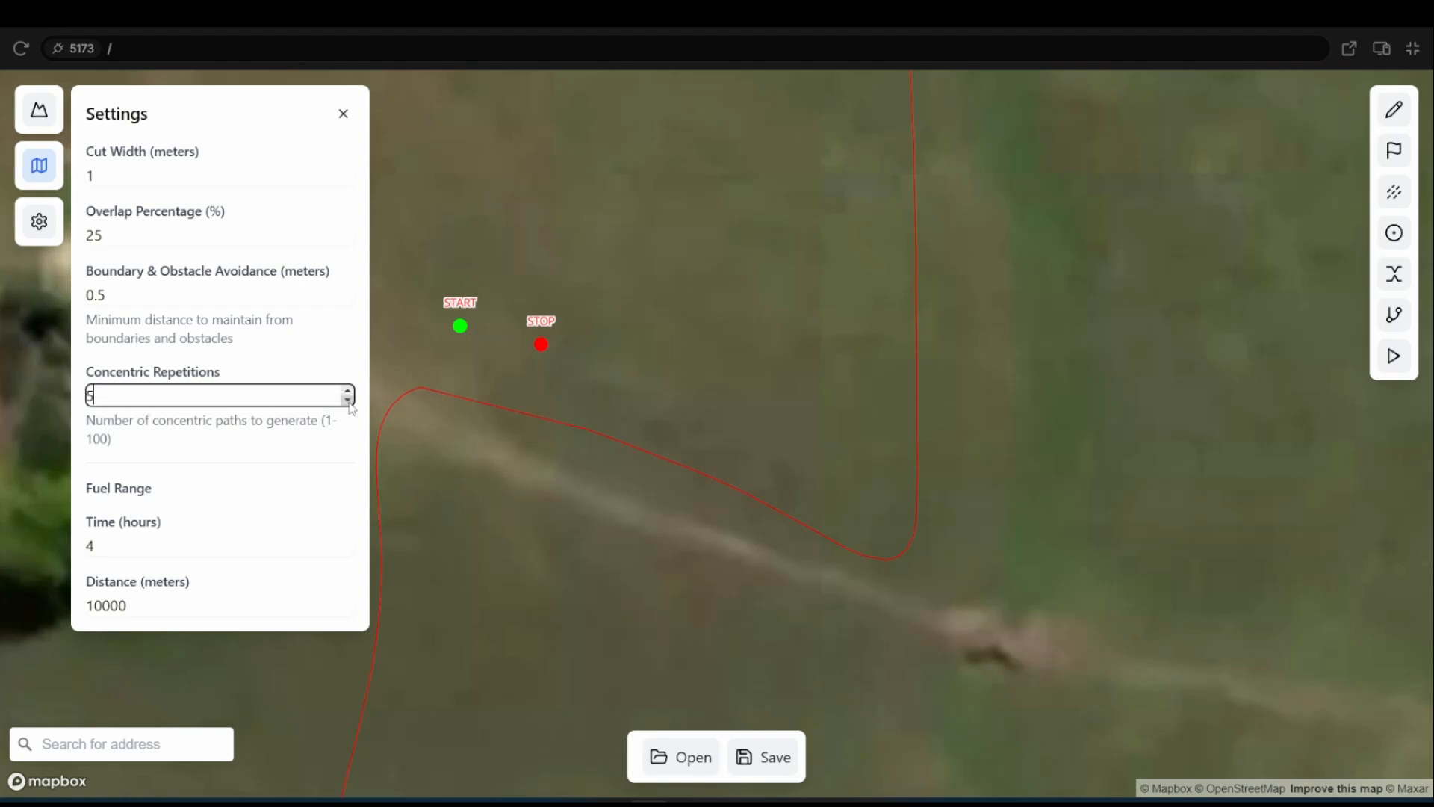
{"action": "left_click", "coordinate": [344, 114]}
{"action": "scroll", "coordinate": [1088, 632], "scroll_direction": "down", "scroll_amount": 5}
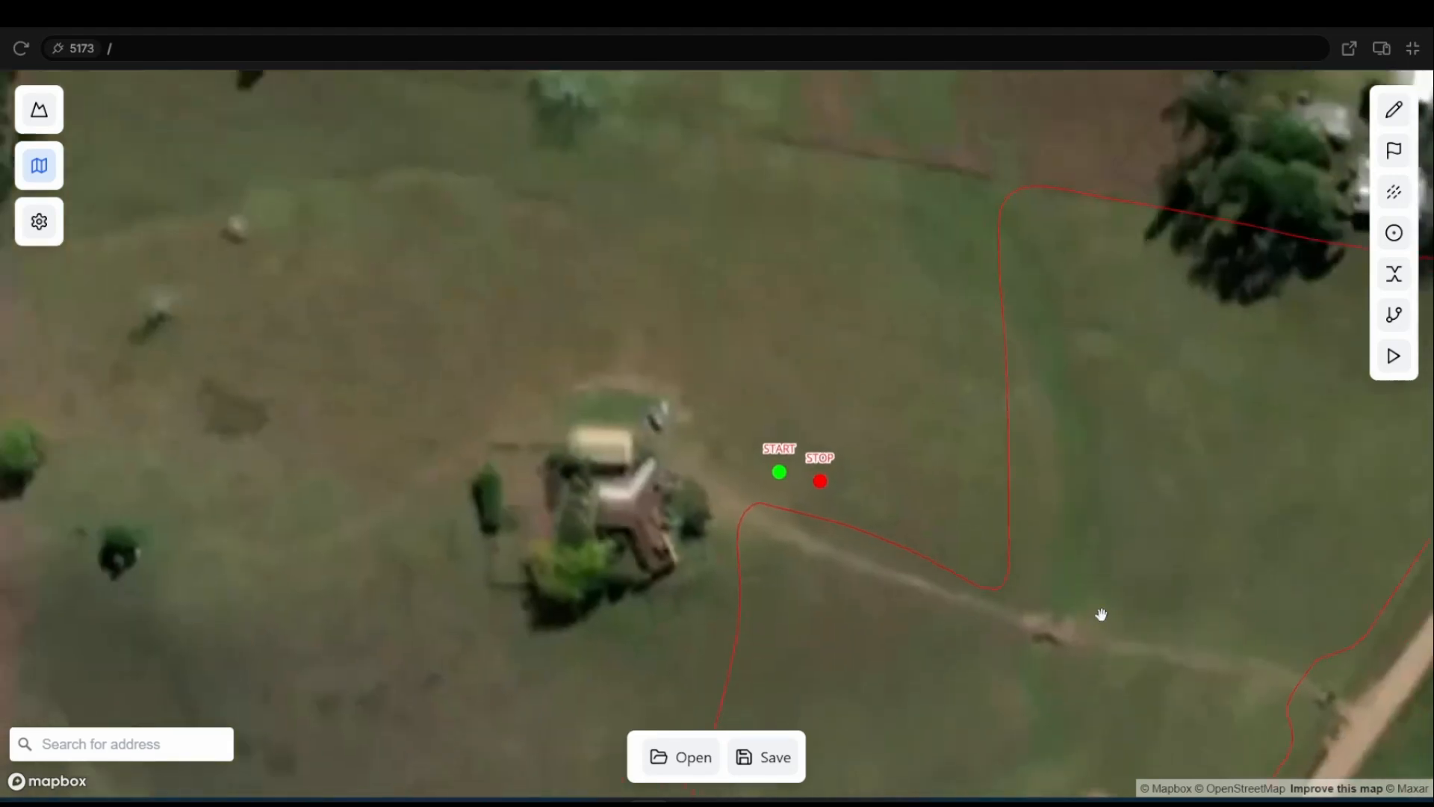
{"action": "left_click_drag", "start_coordinate": [1136, 592], "coordinate": [916, 458]}
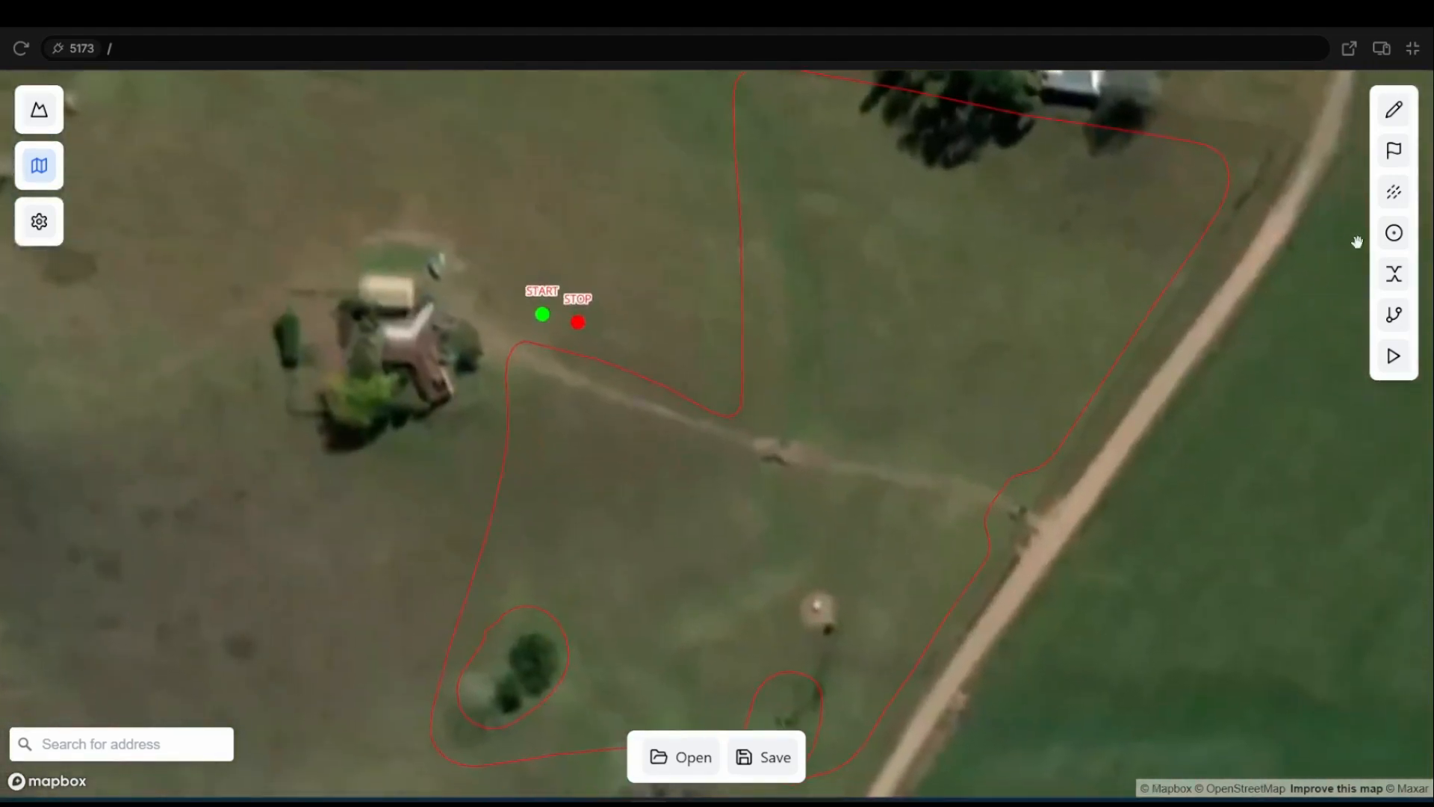
{"action": "left_click", "coordinate": [1394, 233]}
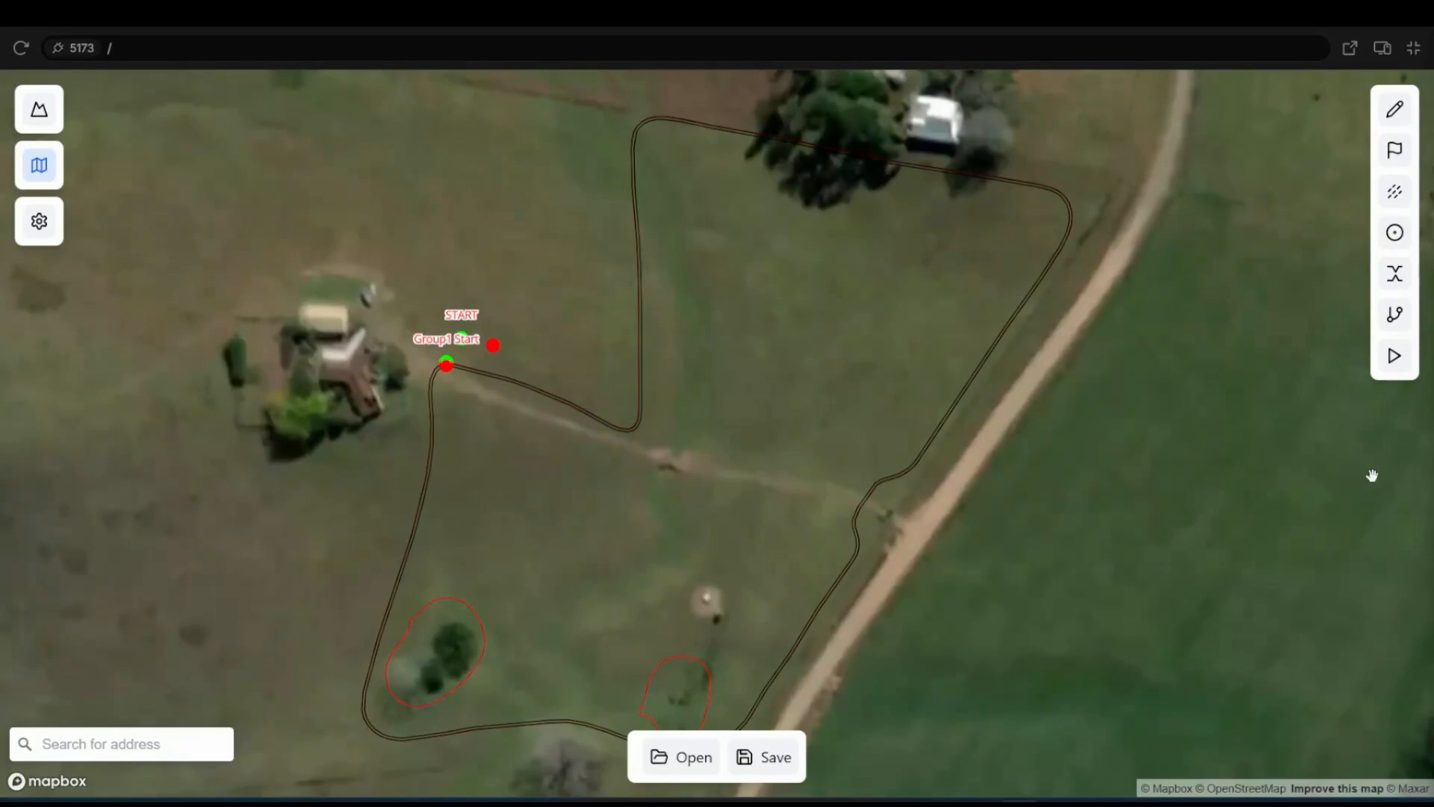
- Generate parallel paths across the whole field, using an east–west direction line across its northern part
{"action": "left_click", "coordinate": [1396, 193]}
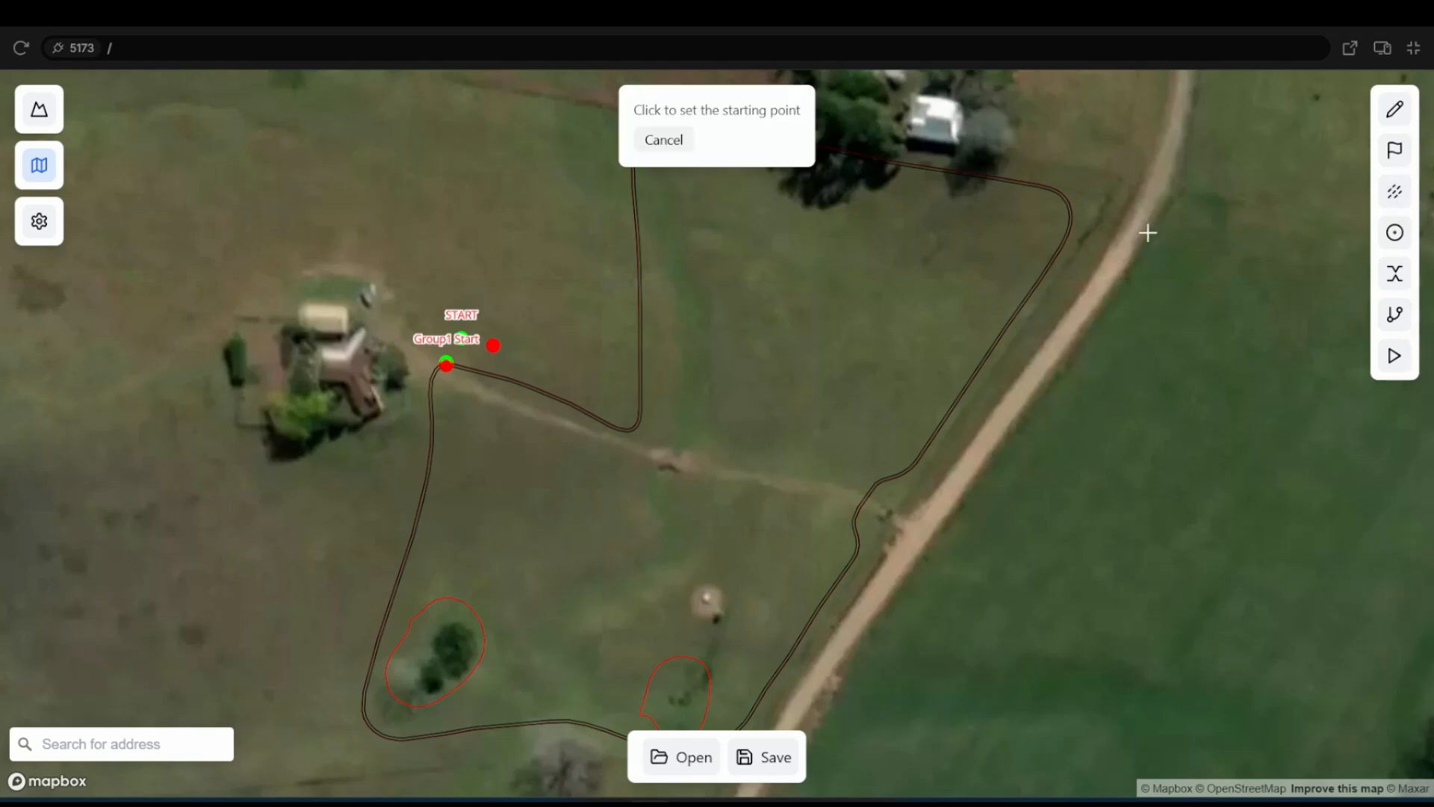
{"action": "left_click", "coordinate": [681, 217]}
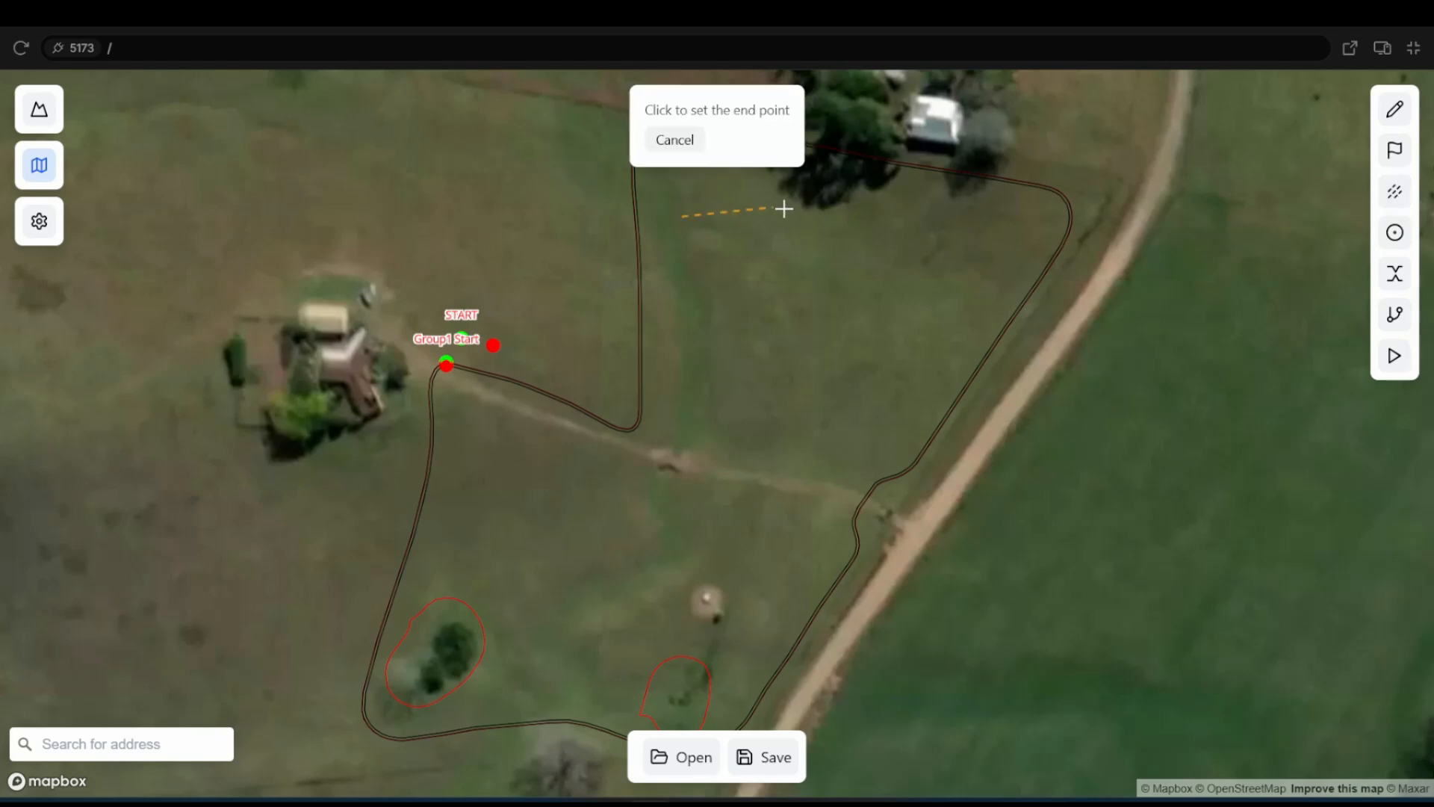
{"action": "left_click", "coordinate": [841, 217]}
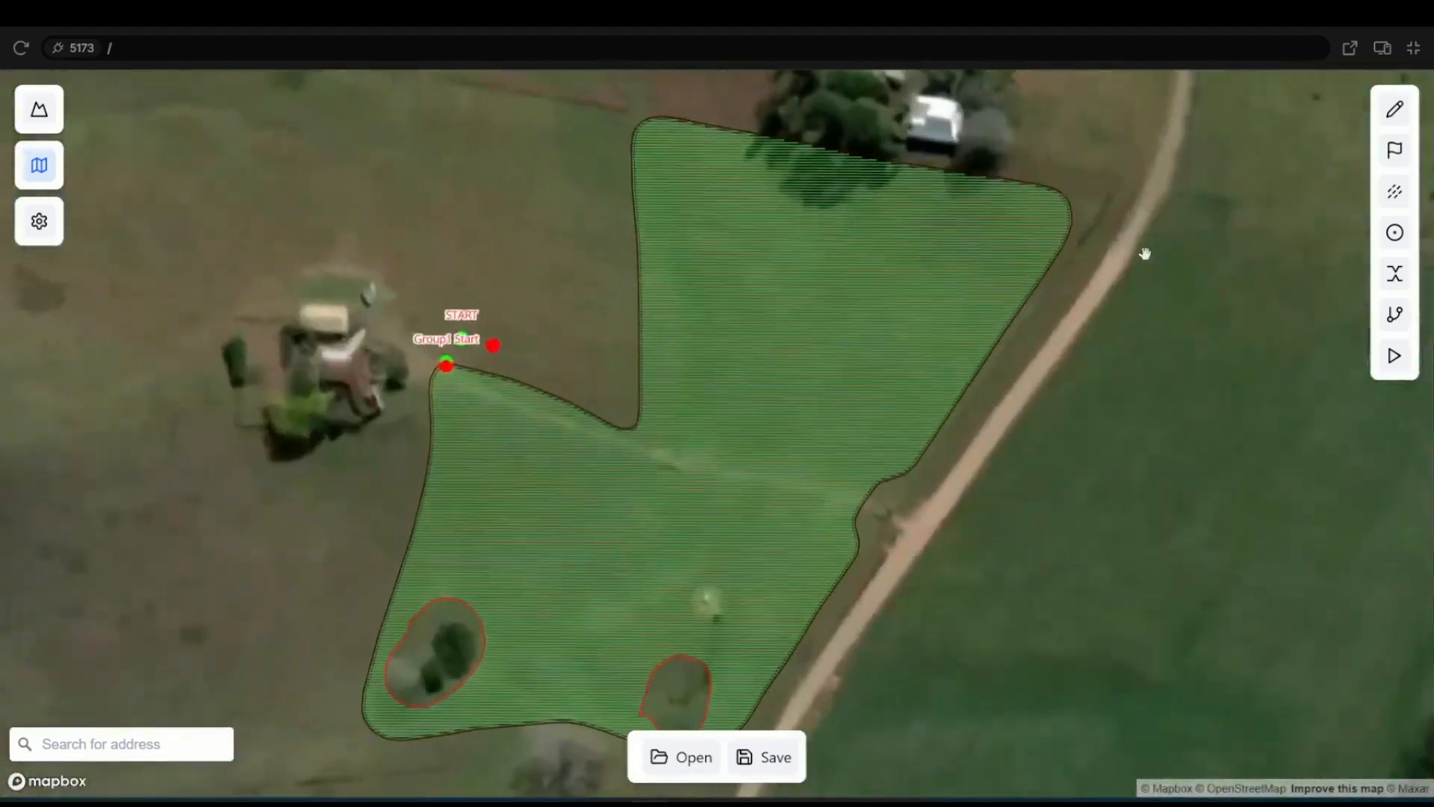
- Join the northernmost parallel paths, above the tree line, into one path group
{"action": "left_click", "coordinate": [1395, 274]}
{"action": "left_click", "coordinate": [660, 105]}
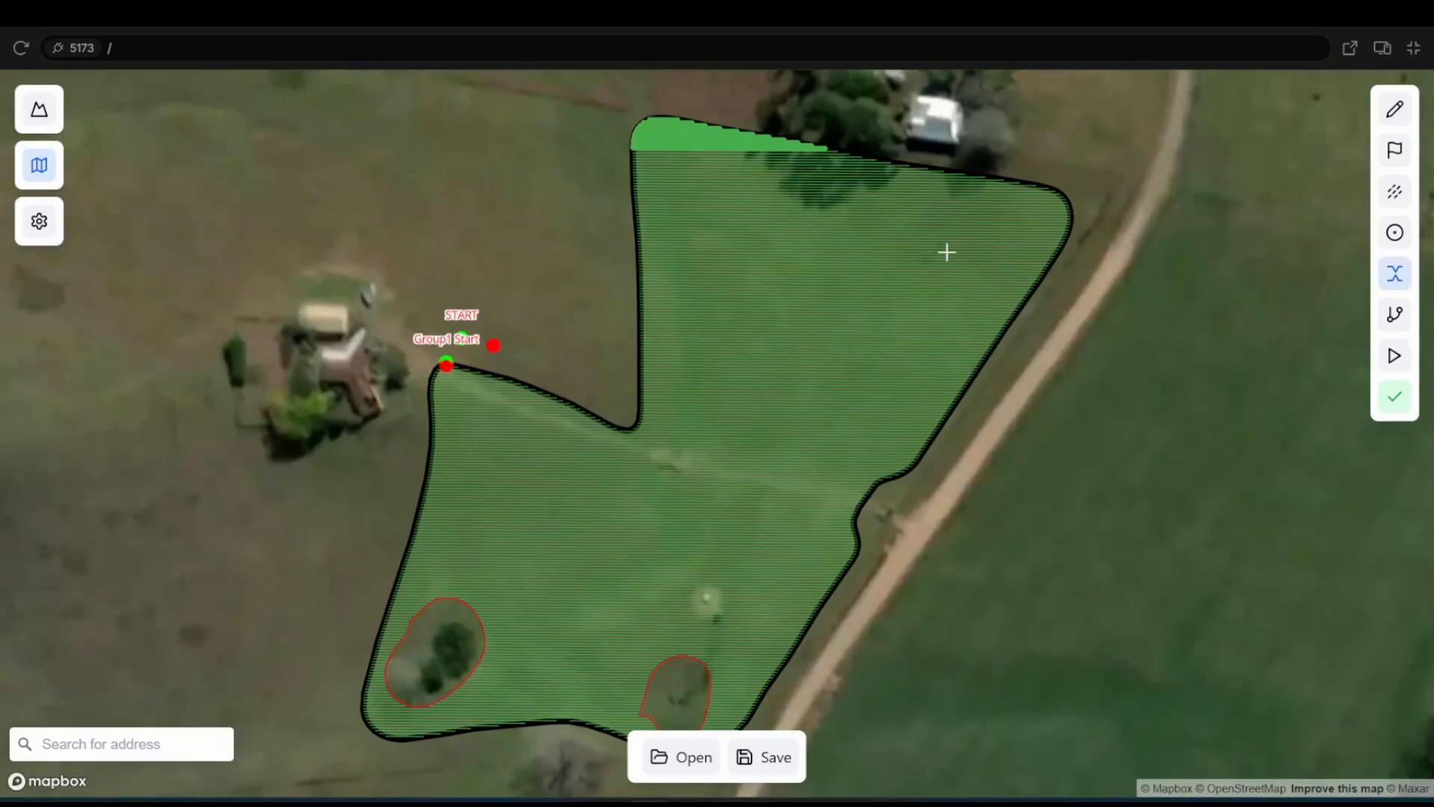
{"action": "left_click", "coordinate": [1388, 402]}
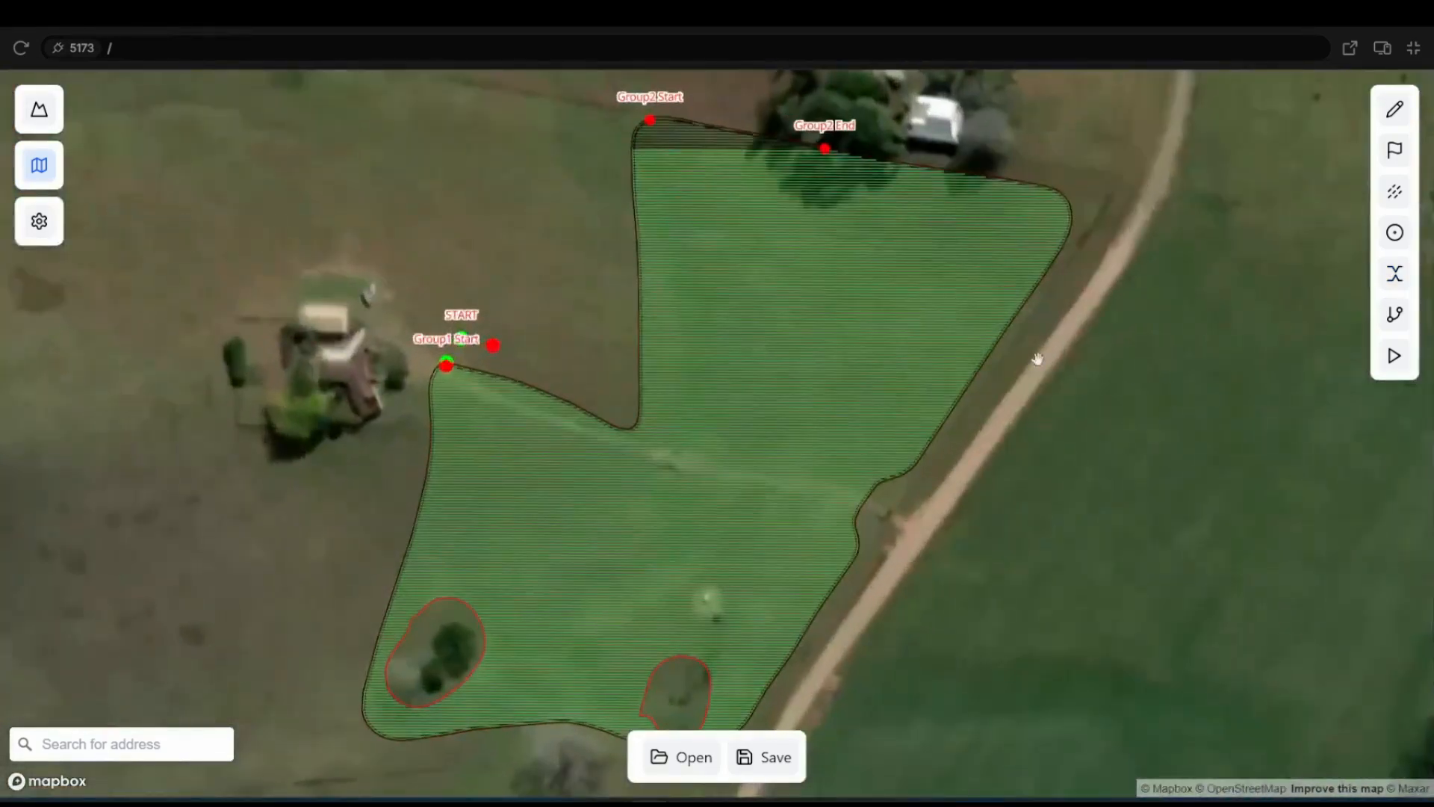
- Join a narrow band of parallel paths across the middle of the field's northern section into another group
{"action": "left_click", "coordinate": [1395, 273]}
{"action": "left_click", "coordinate": [717, 260]}
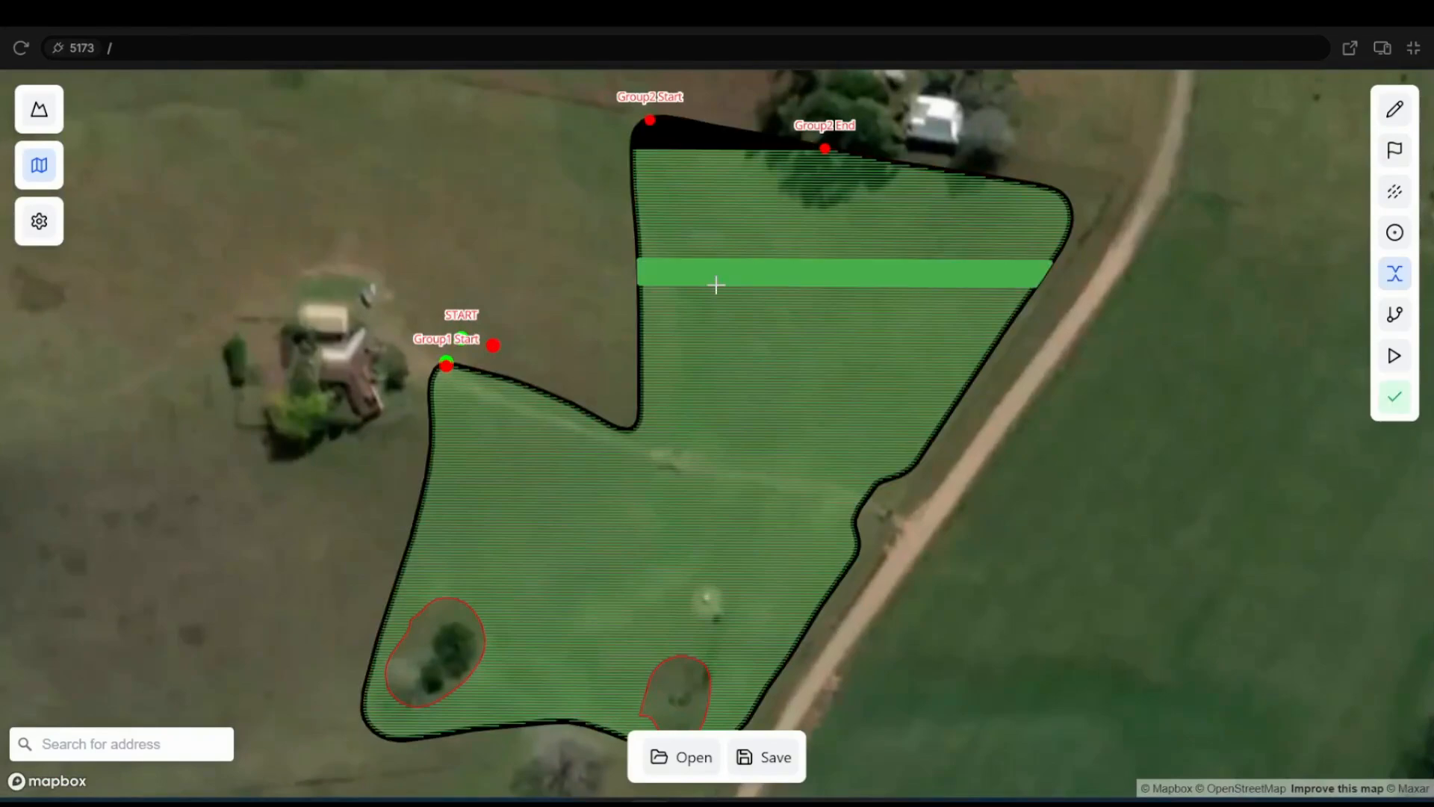
{"action": "left_click", "coordinate": [1384, 404]}
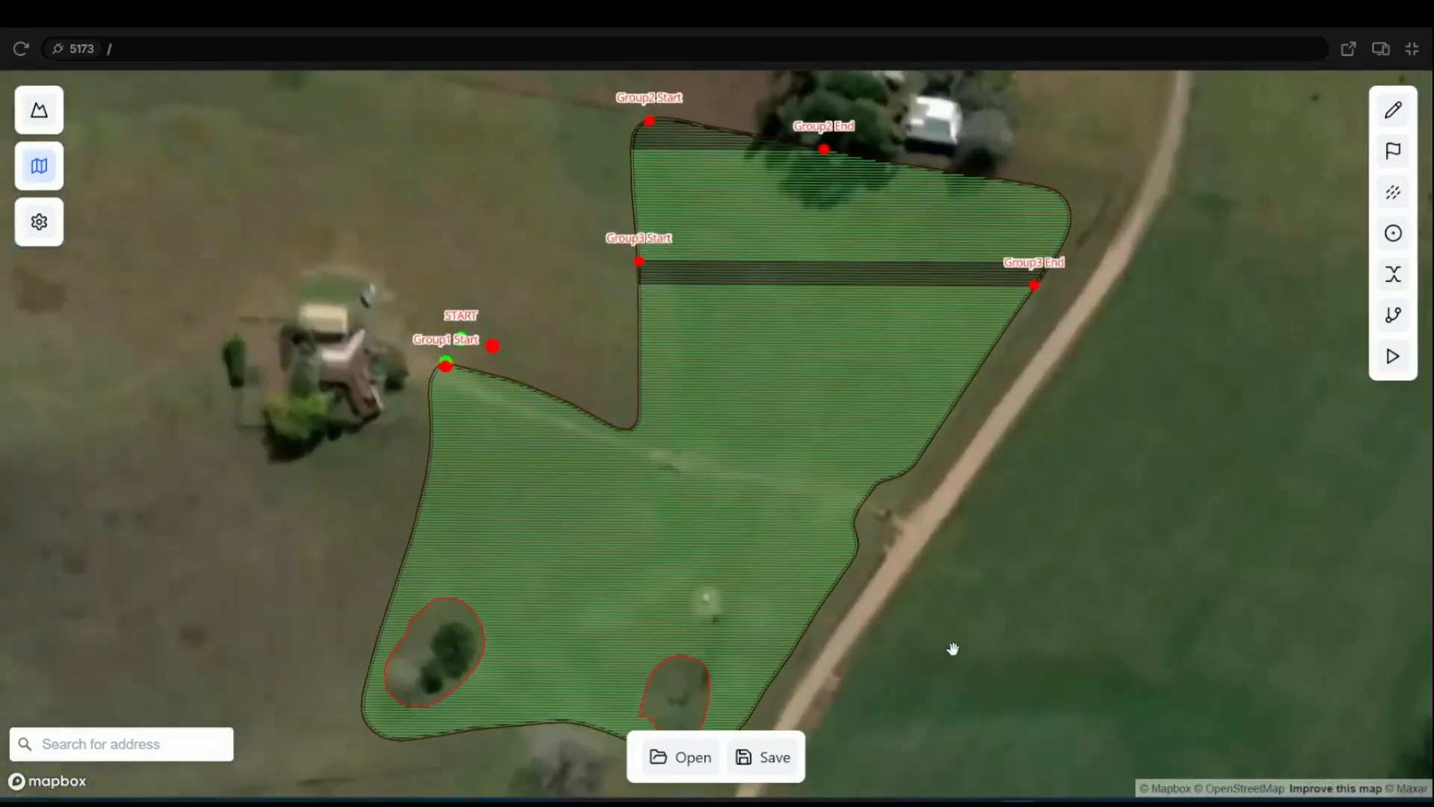
- Start joining the path groups and draw the connection from START to the start of Group1
{"action": "left_click_drag", "start_coordinate": [772, 402], "coordinate": [776, 486]}
{"action": "scroll", "coordinate": [786, 440], "scroll_direction": "up", "scroll_amount": 3}
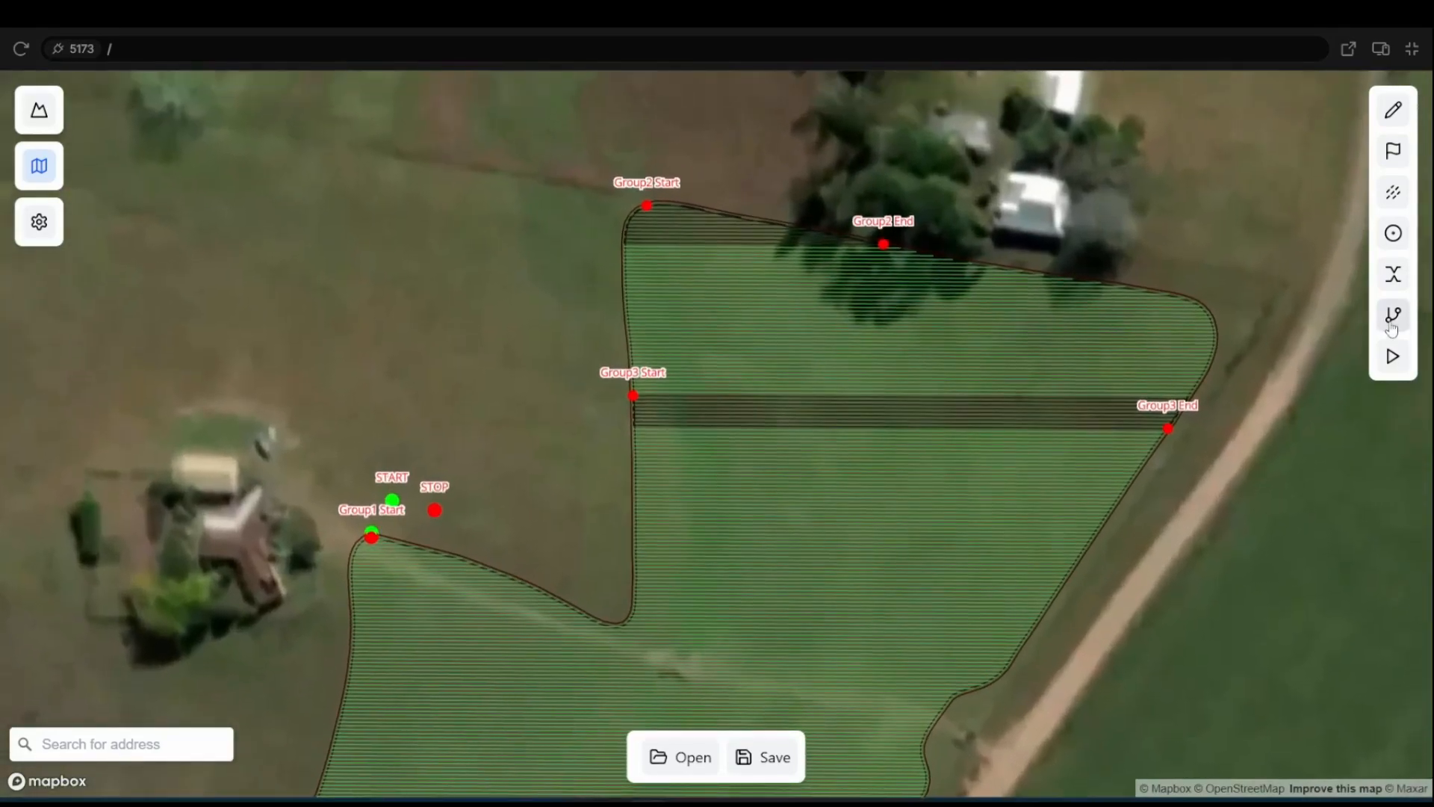
{"action": "left_click", "coordinate": [1392, 327]}
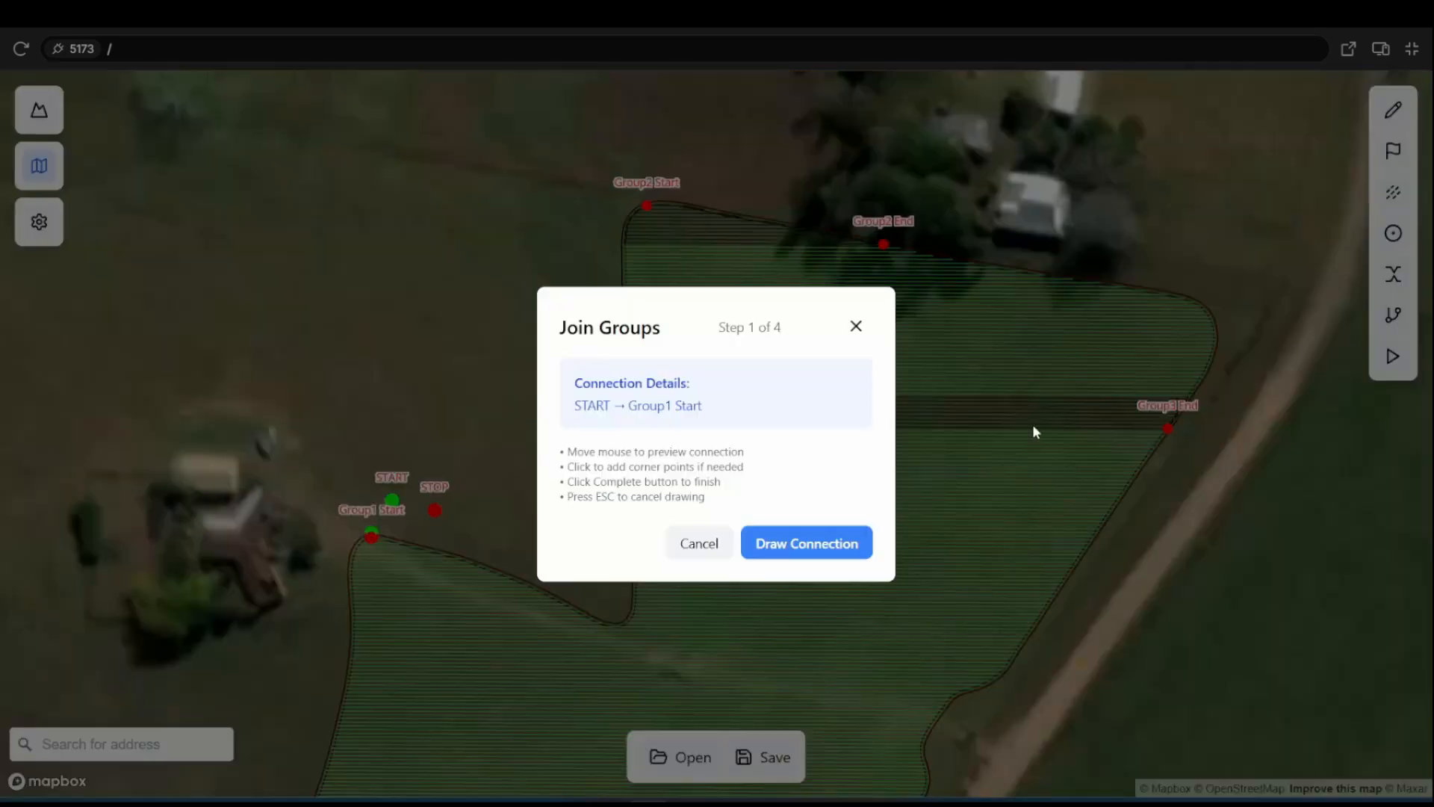
{"action": "left_click", "coordinate": [813, 543]}
{"action": "scroll", "coordinate": [395, 532], "scroll_direction": "up", "scroll_amount": 5}
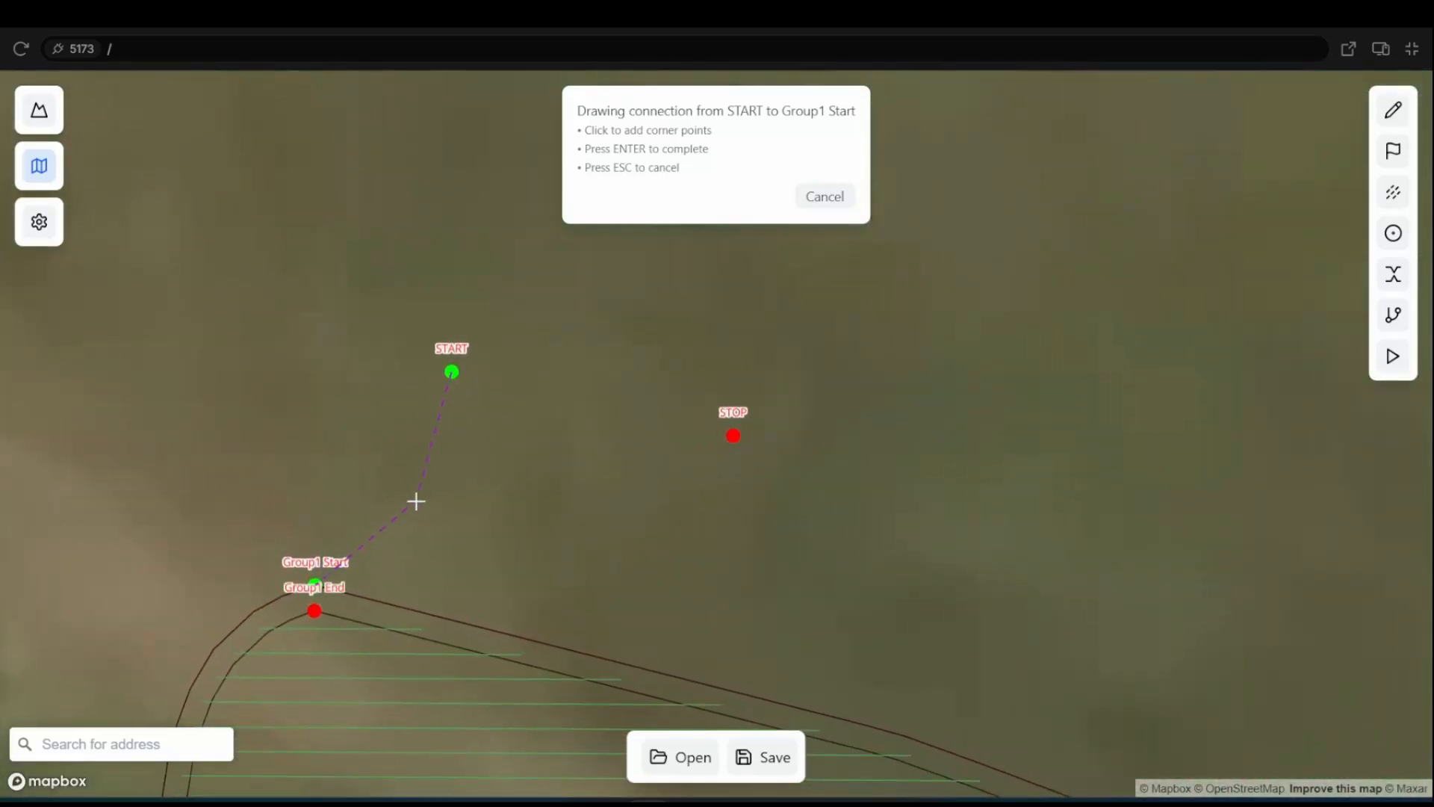
{"action": "key", "text": "Return"}
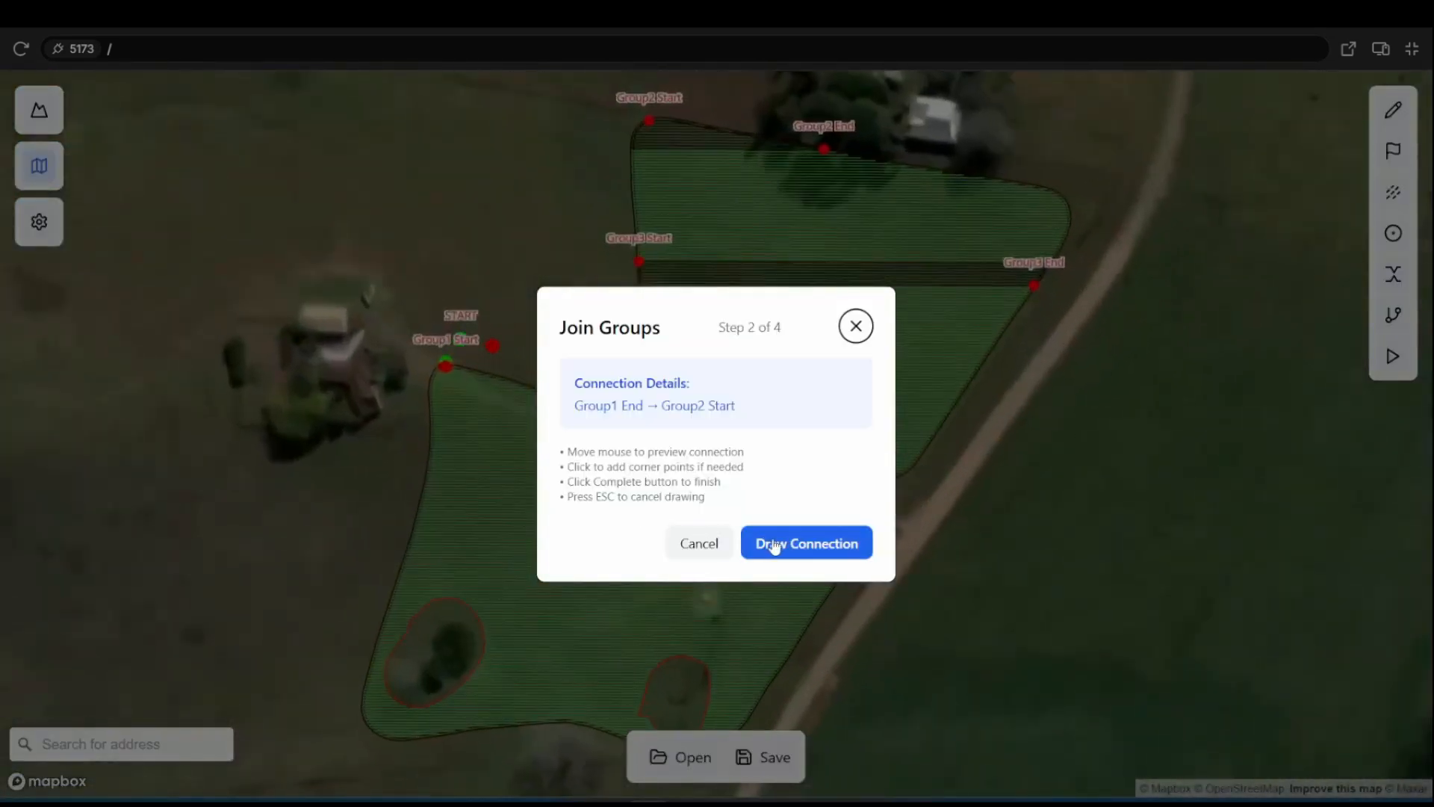
- Connect Group1's end to Group2's start around the field's inner corner, and Group2's end to Group3's start via a corner point just above Group3
{"action": "left_click", "coordinate": [775, 547]}
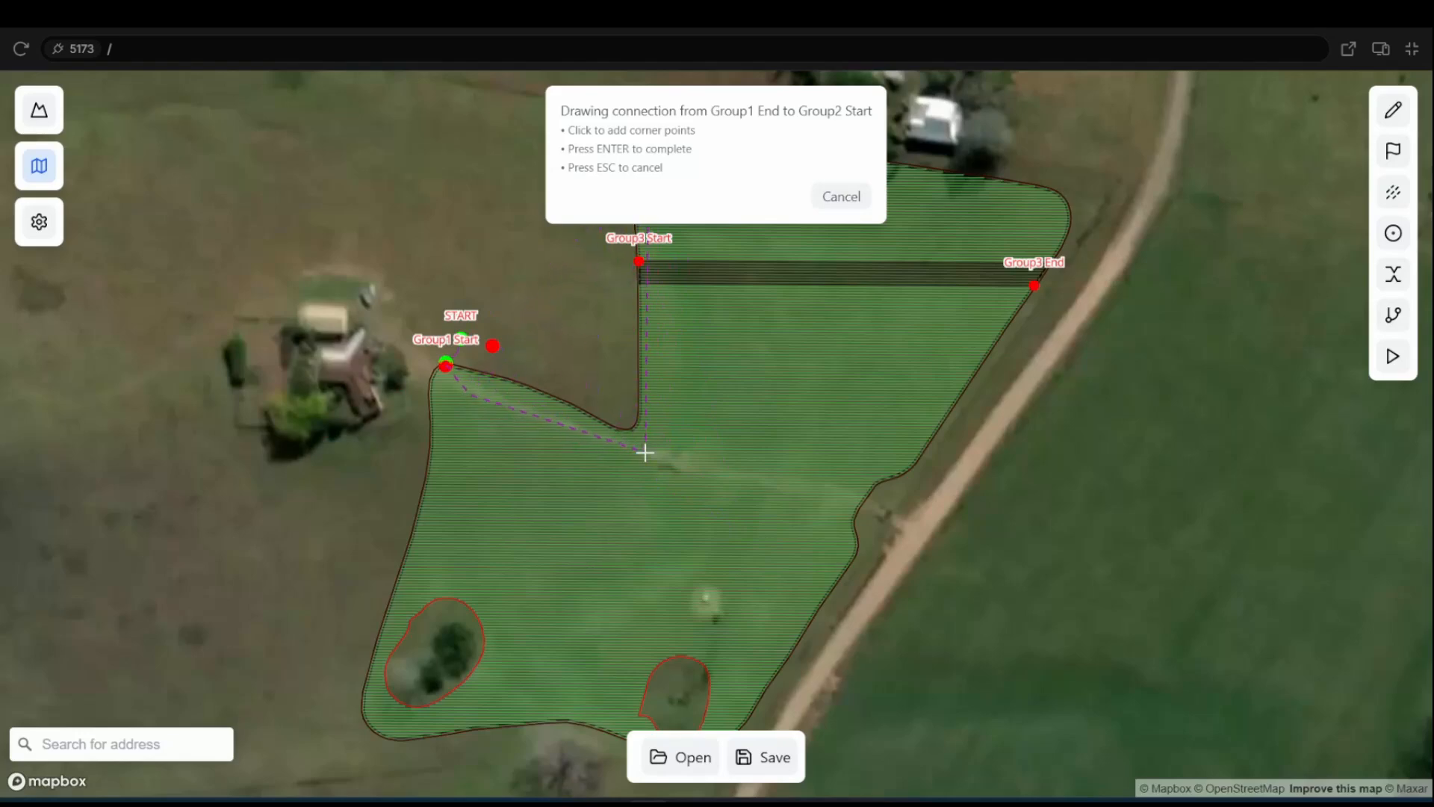
{"action": "key", "text": "Return"}
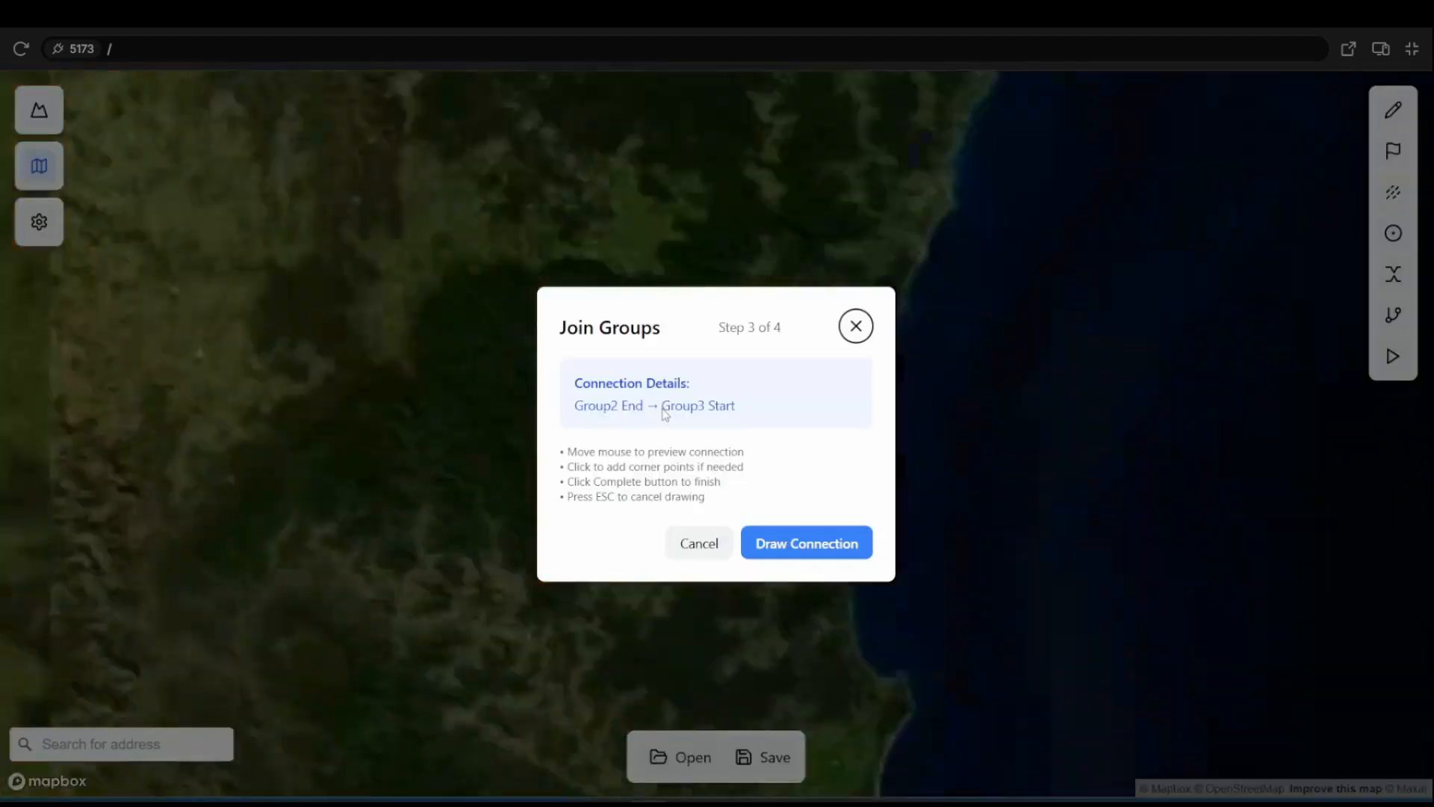
{"action": "left_click", "coordinate": [785, 545]}
{"action": "scroll", "coordinate": [717, 559], "scroll_direction": "down", "scroll_amount": 2}
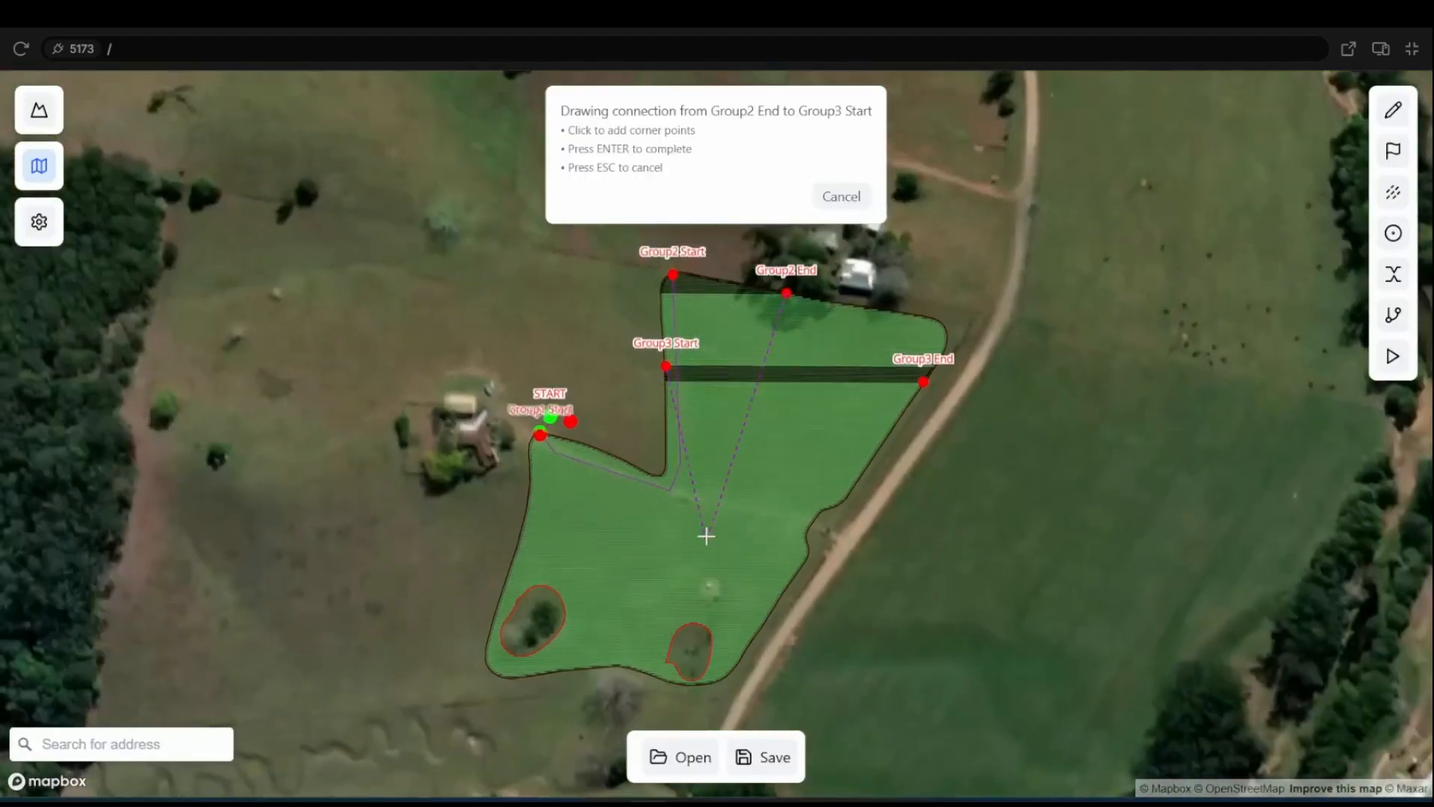
{"action": "scroll", "coordinate": [743, 361], "scroll_direction": "up", "scroll_amount": 5}
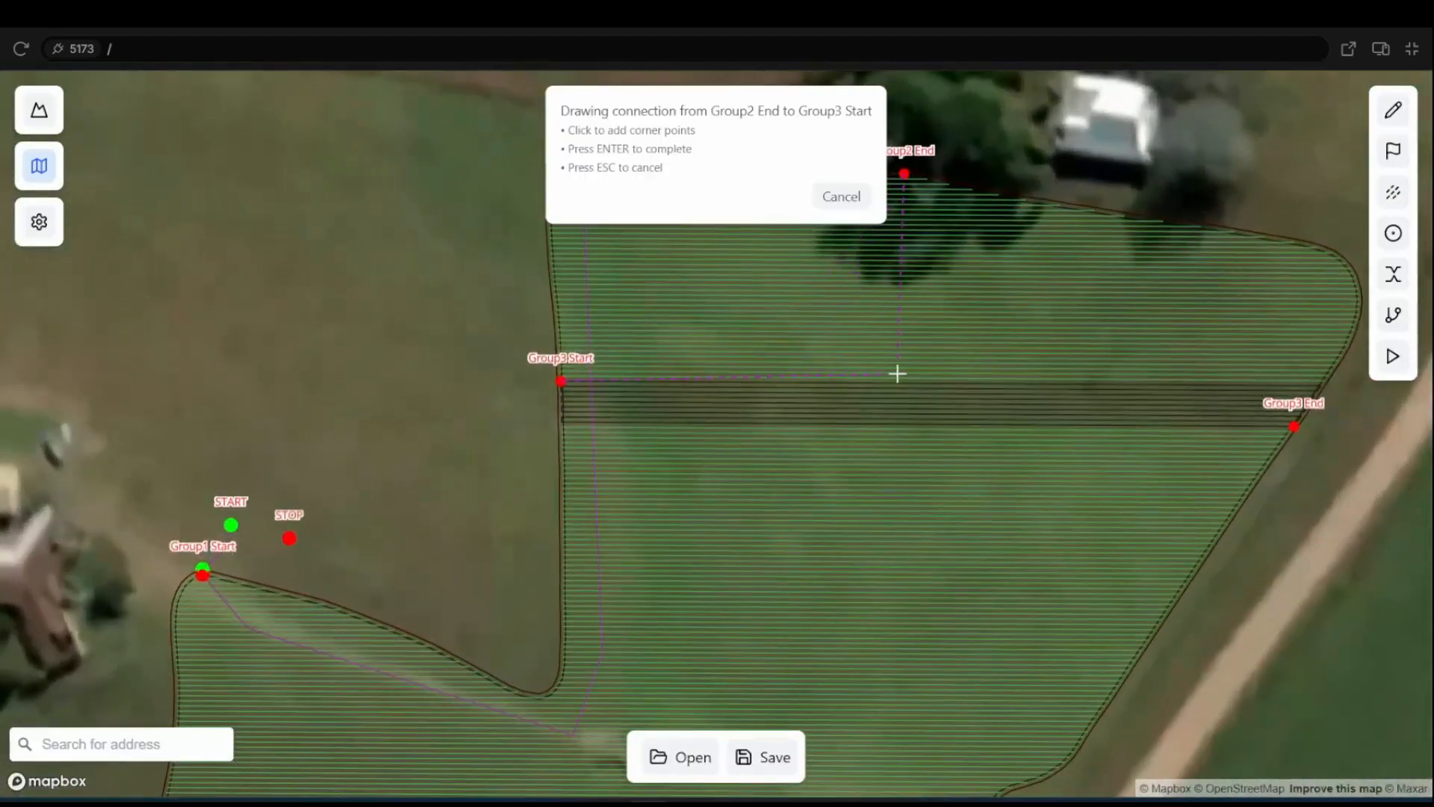
{"action": "left_click", "coordinate": [898, 374]}
{"action": "key", "text": "Return"}
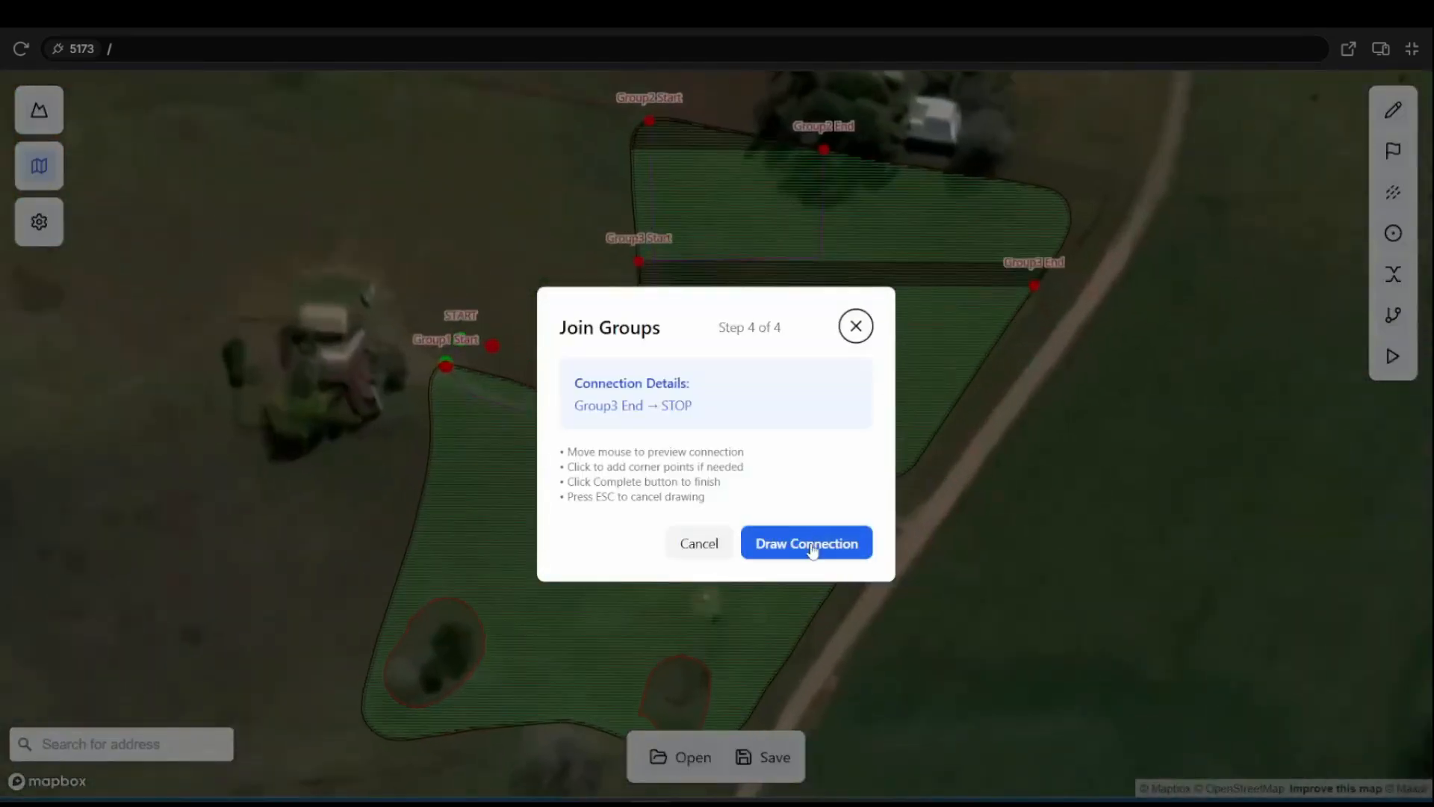
- Connect Group3's end to STOP, routing around the field's inner corner and along its northwestern edge, and finish joining the groups
{"action": "left_click", "coordinate": [810, 545]}
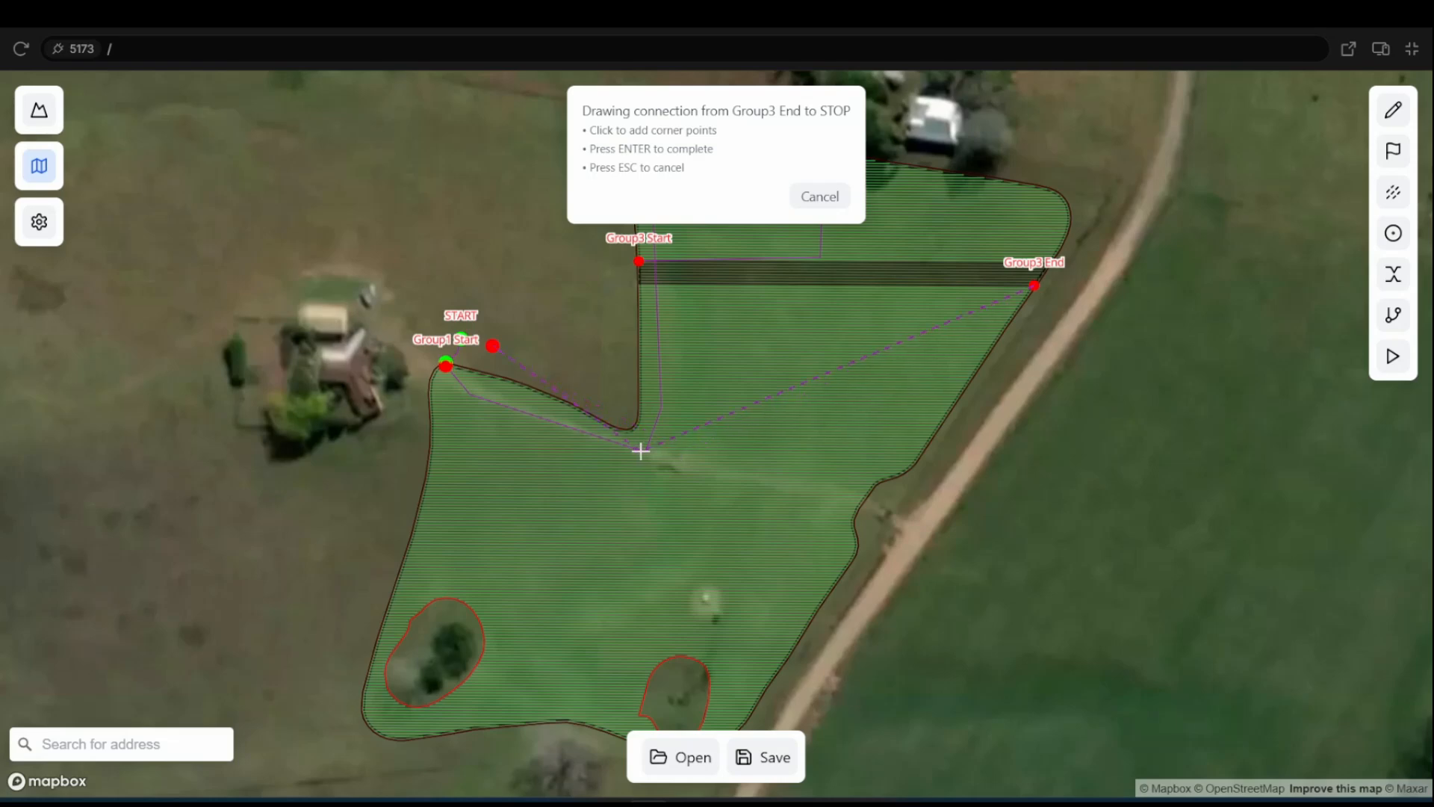
{"action": "left_click", "coordinate": [487, 397]}
{"action": "key", "text": "Return"}
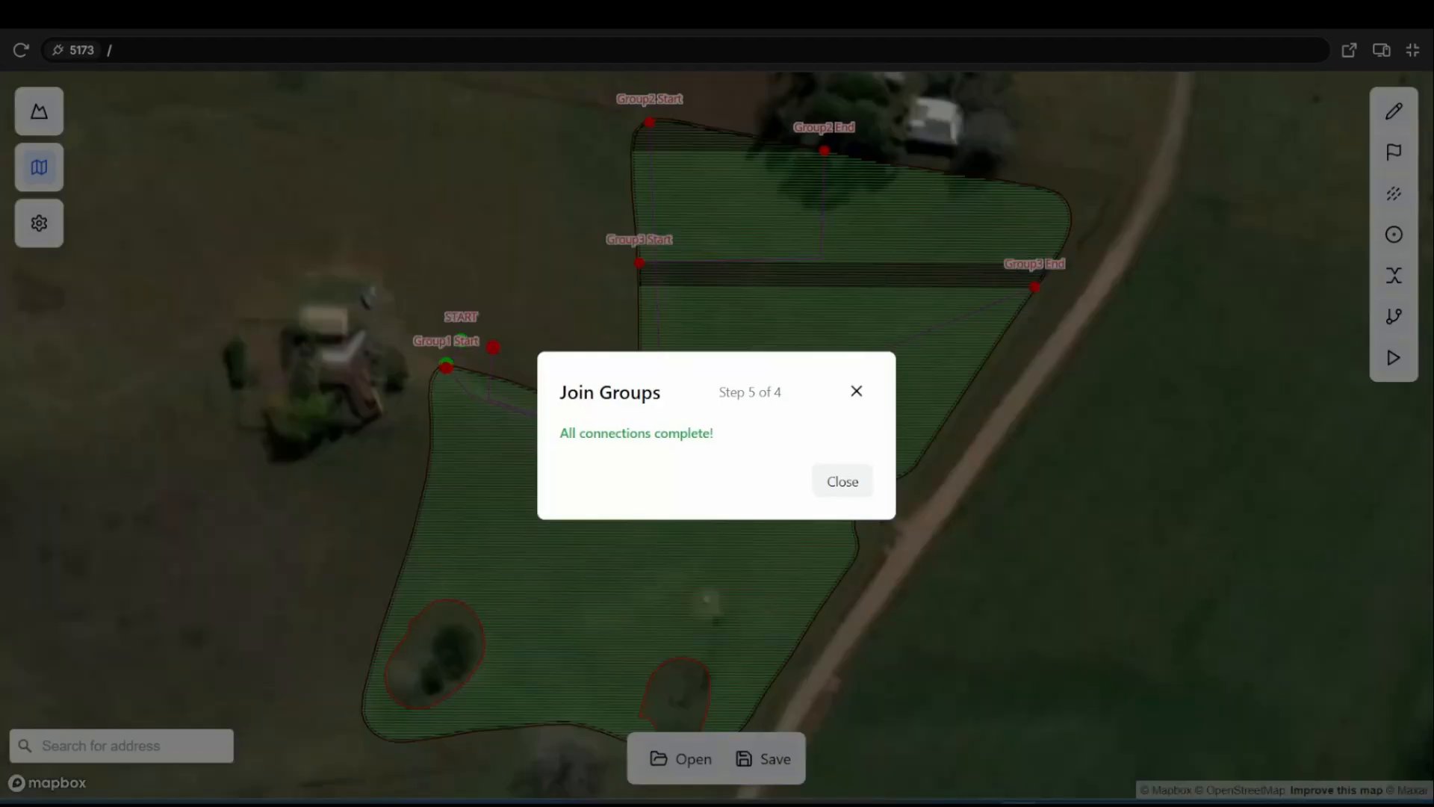
{"action": "left_click", "coordinate": [857, 481]}
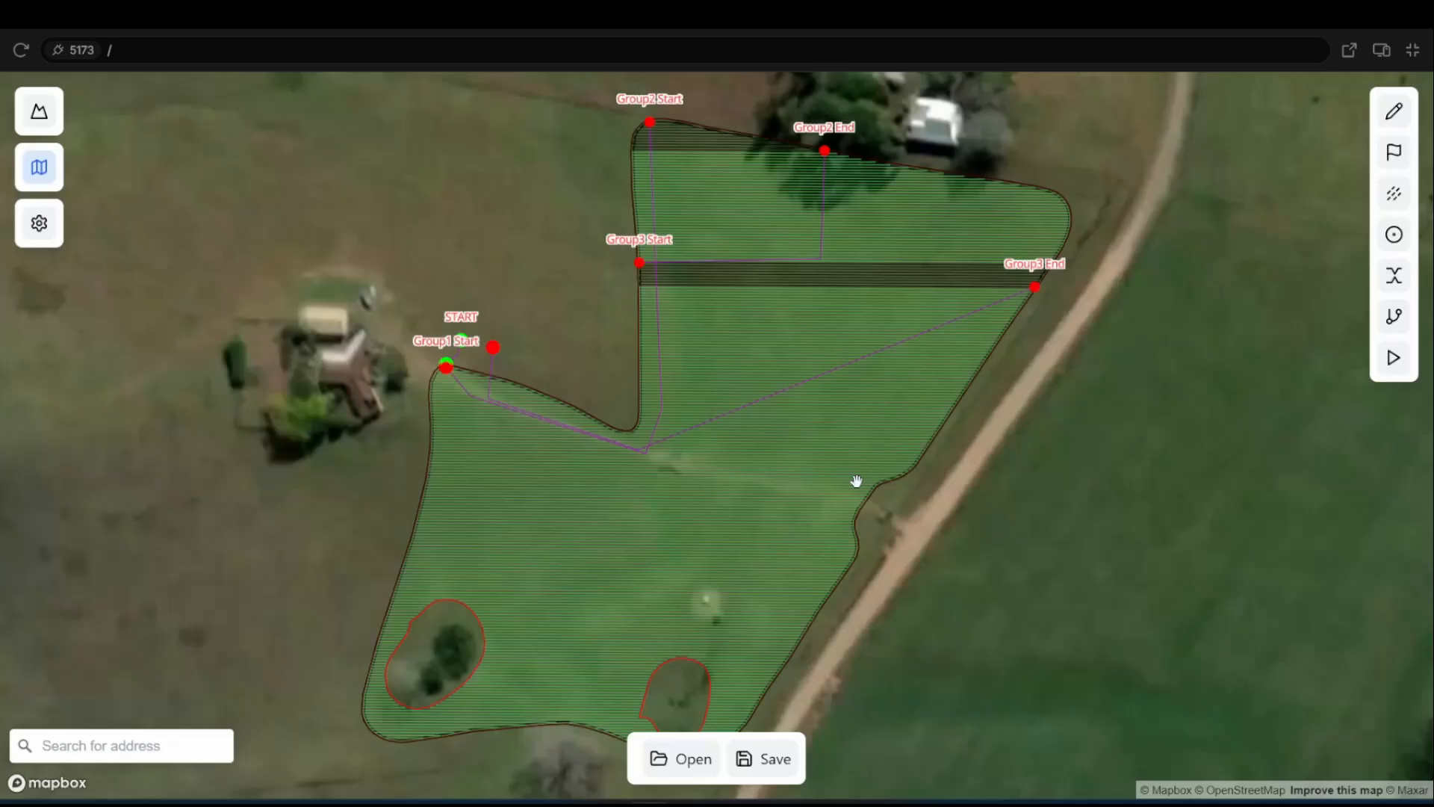
- Simulate the joined path with the playback speed set to 78 m/s
{"action": "left_click_drag", "start_coordinate": [811, 335], "coordinate": [781, 423]}
{"action": "scroll", "coordinate": [782, 423], "scroll_direction": "up", "scroll_amount": 2}
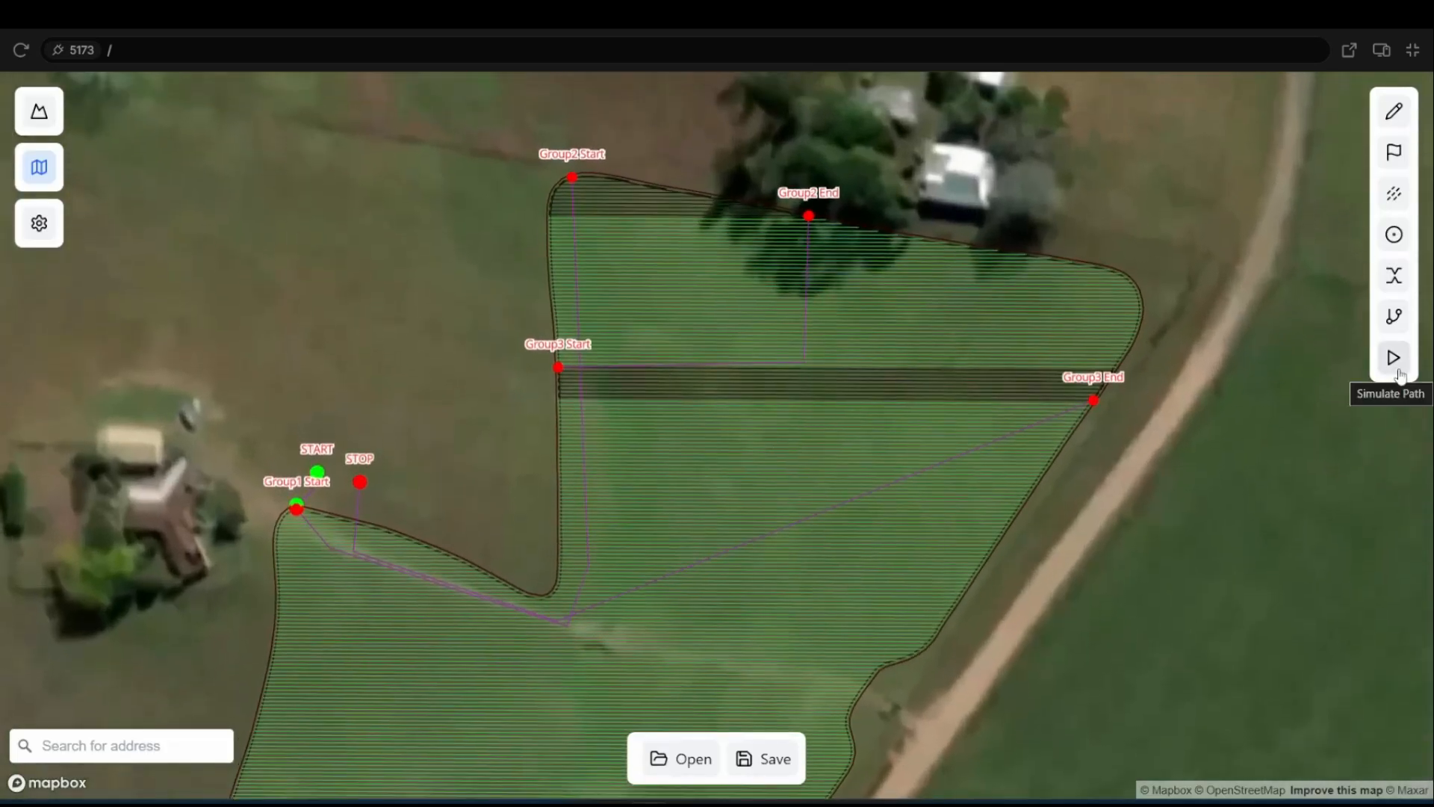
{"action": "left_click", "coordinate": [1394, 358]}
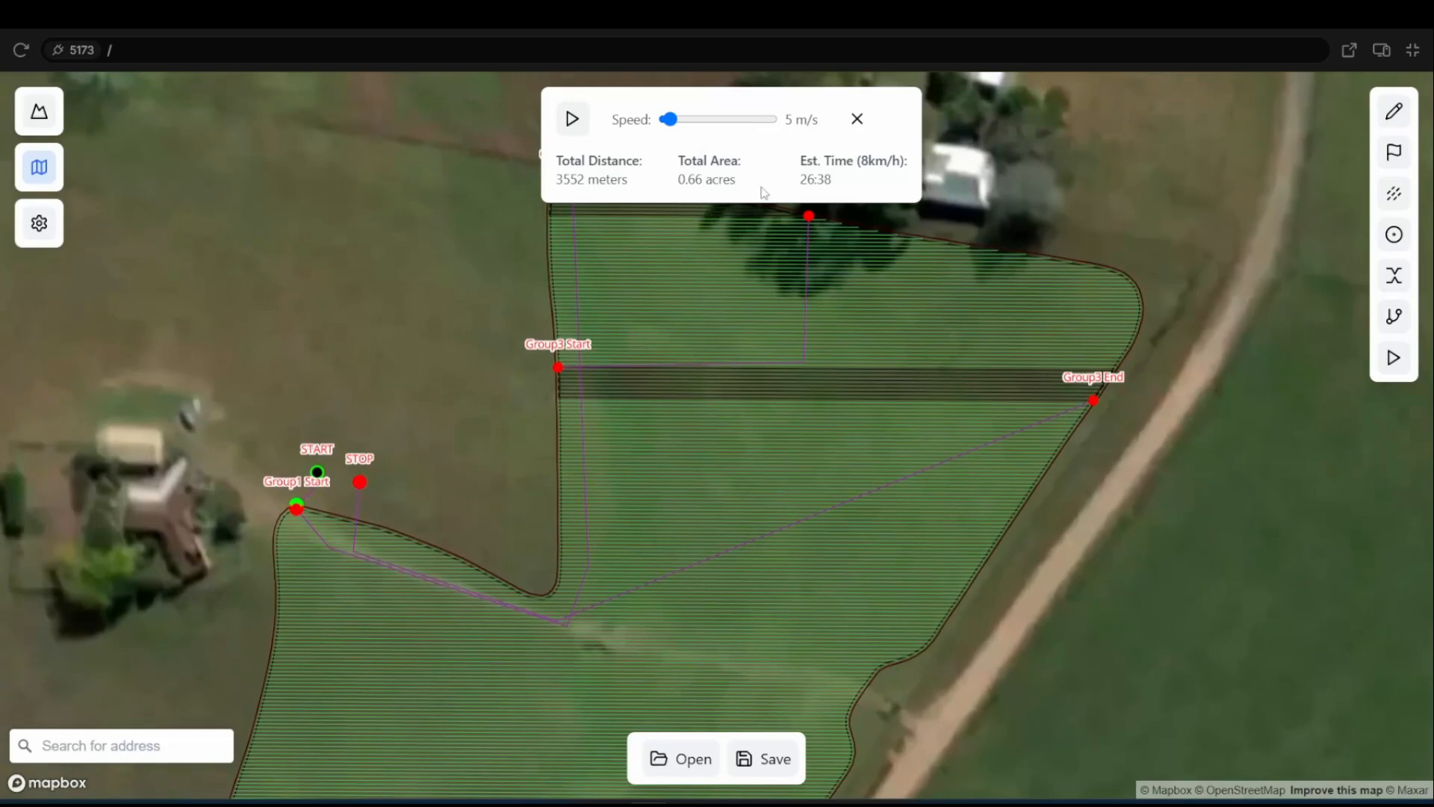
{"action": "left_click_drag", "start_coordinate": [671, 127], "coordinate": [750, 131]}
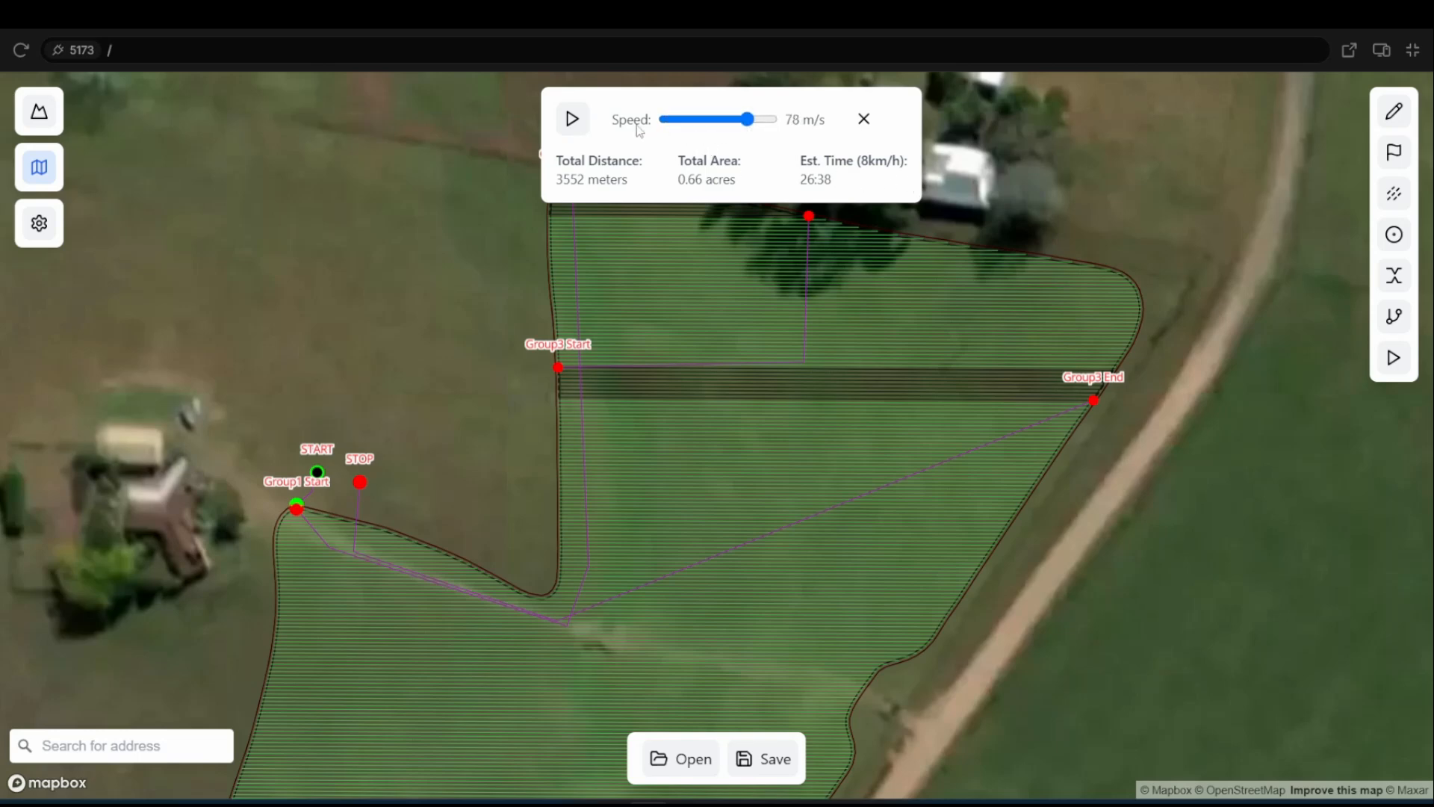
{"action": "left_click", "coordinate": [576, 124]}
- Follow the simulated vehicle through all three path groups and their connections towards the STOP point
{"action": "scroll", "coordinate": [714, 541], "scroll_direction": "down", "scroll_amount": 3}
{"action": "left_click_drag", "start_coordinate": [727, 598], "coordinate": [710, 498]}
{"action": "scroll", "coordinate": [709, 498], "scroll_direction": "down", "scroll_amount": 2}
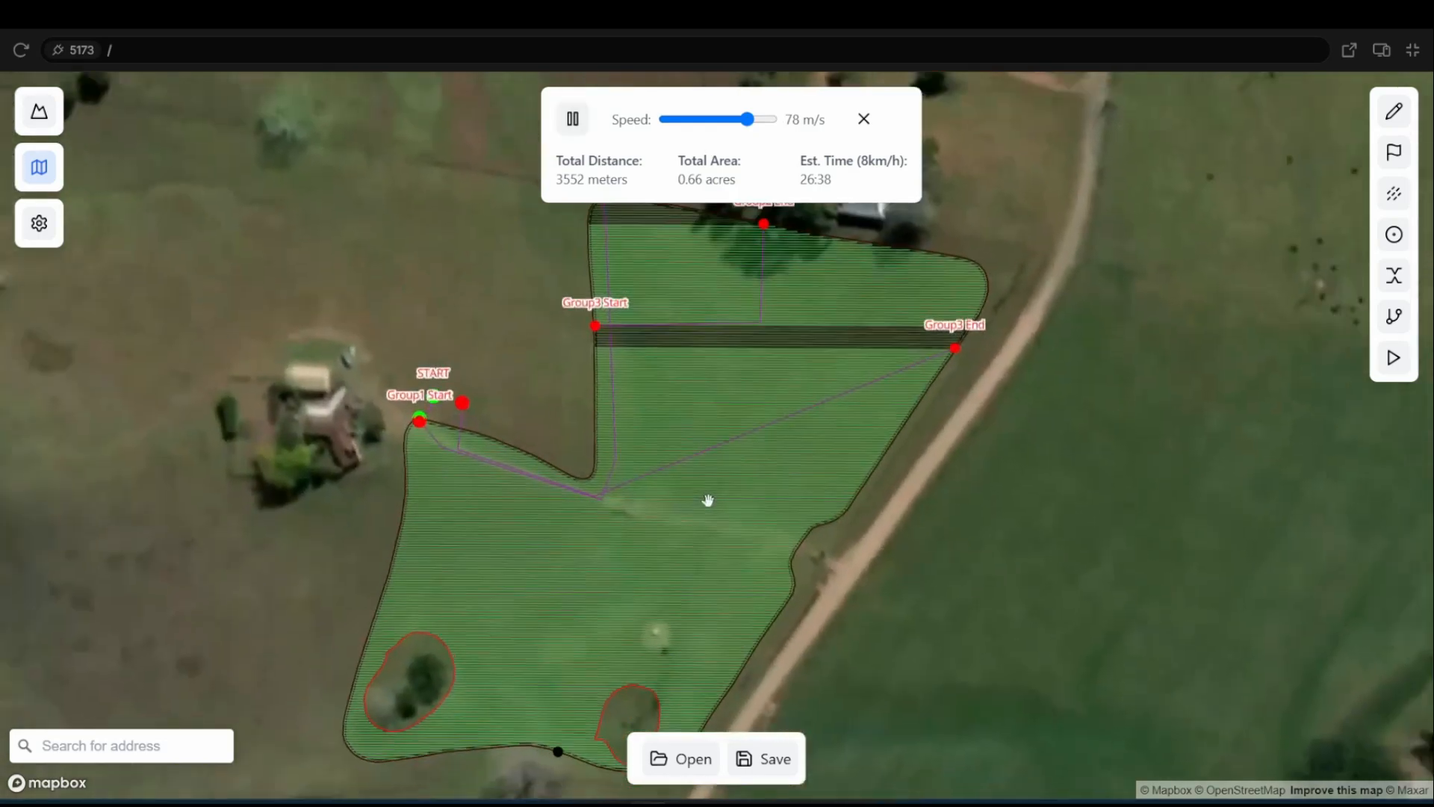
{"action": "left_click_drag", "start_coordinate": [723, 436], "coordinate": [724, 451]}
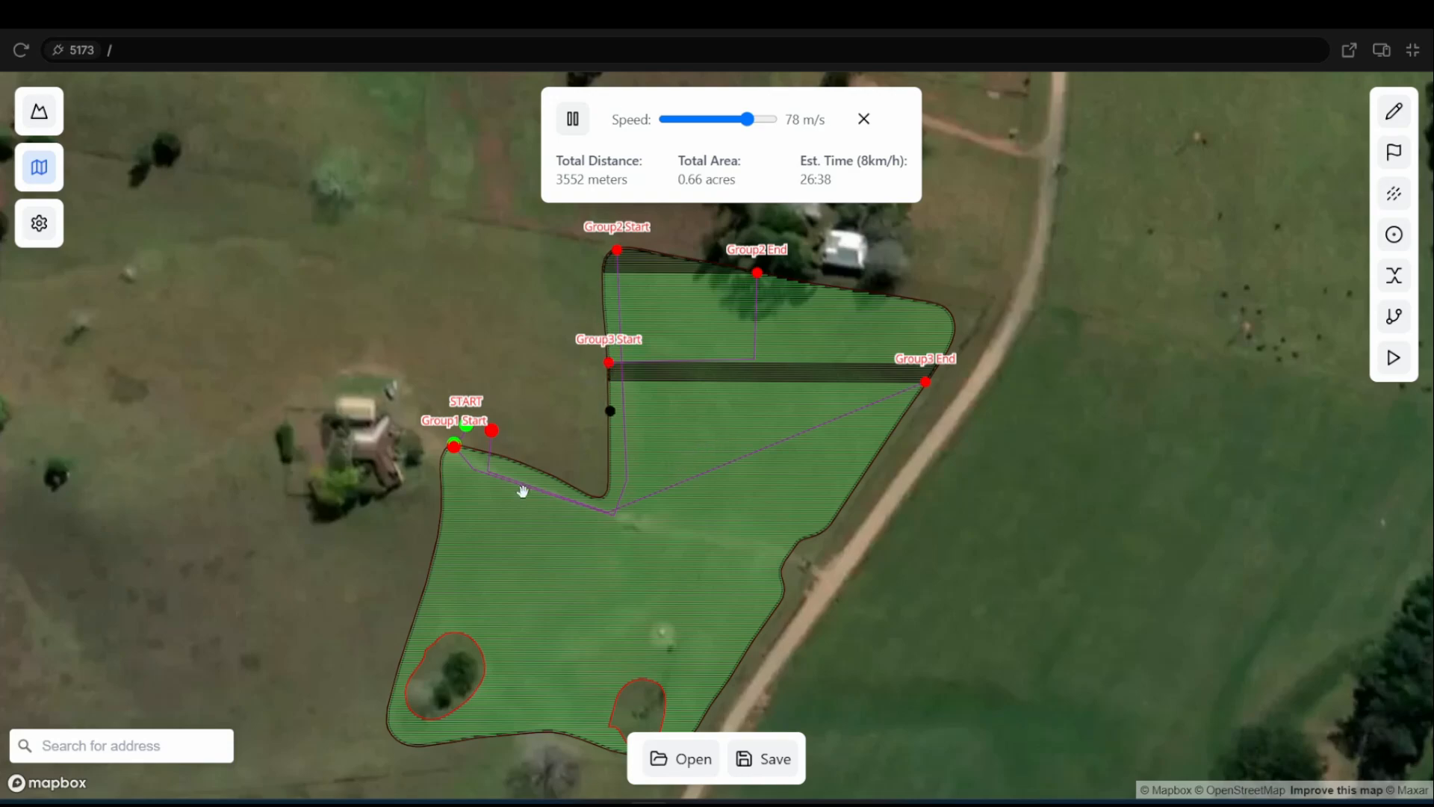
{"action": "left_click_drag", "start_coordinate": [493, 479], "coordinate": [524, 483]}
{"action": "scroll", "coordinate": [524, 483], "scroll_direction": "up", "scroll_amount": 3}
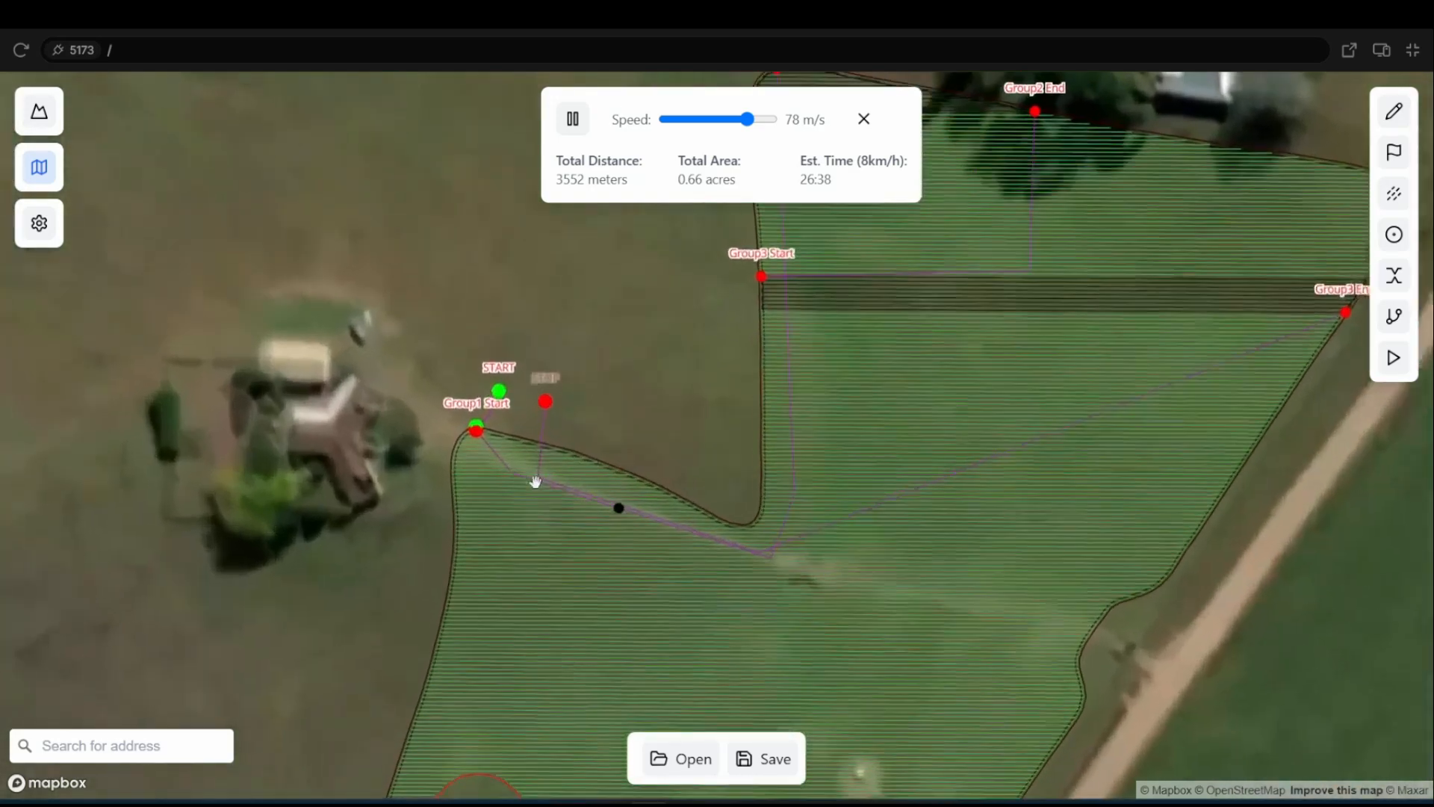
{"action": "left_click_drag", "start_coordinate": [986, 455], "coordinate": [871, 672]}
{"action": "scroll", "coordinate": [716, 374], "scroll_direction": "up", "scroll_amount": 2}
{"action": "left_click_drag", "start_coordinate": [753, 361], "coordinate": [682, 452]}
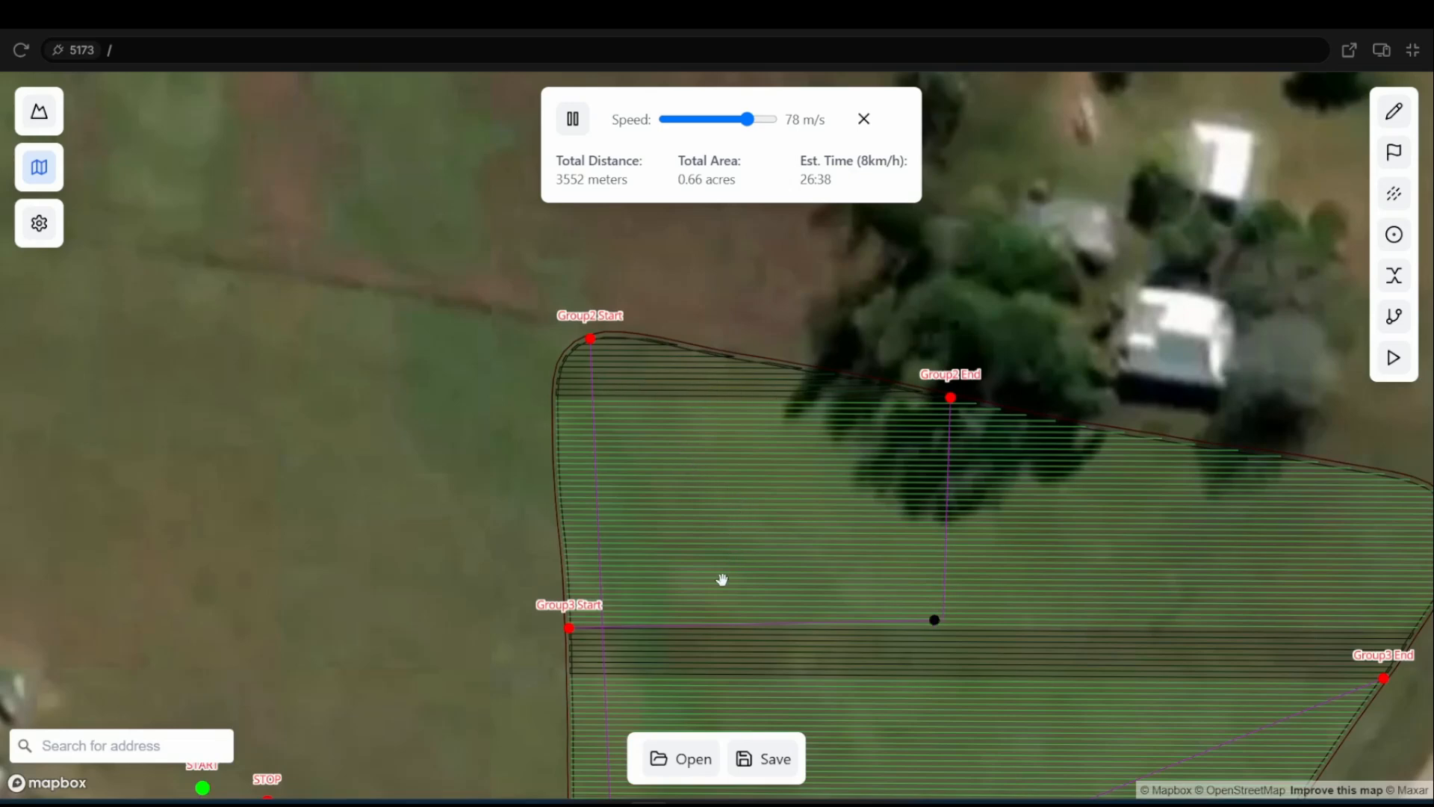
{"action": "left_click_drag", "start_coordinate": [724, 579], "coordinate": [490, 362]}
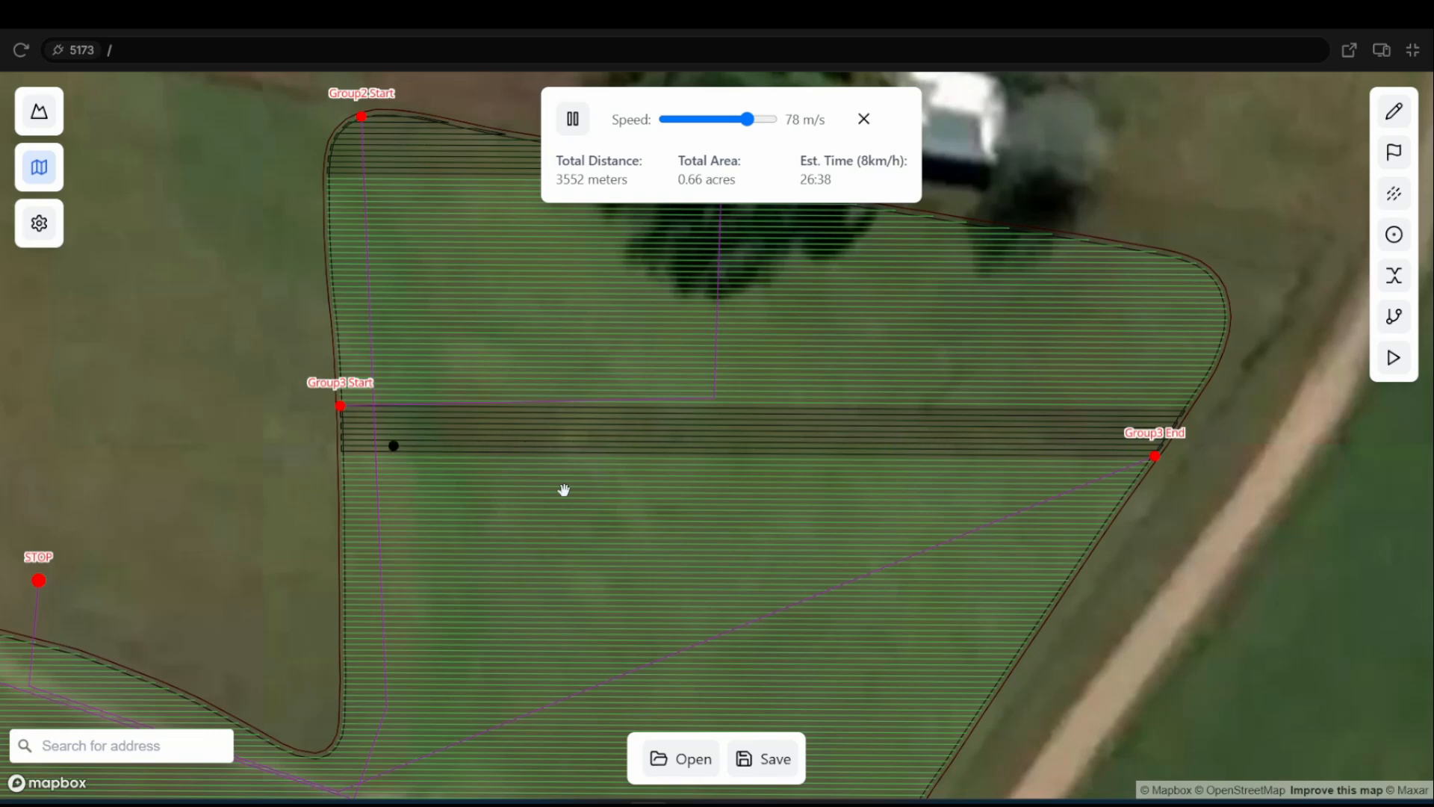
{"action": "scroll", "coordinate": [608, 596], "scroll_direction": "down", "scroll_amount": 3}
{"action": "left_click_drag", "start_coordinate": [608, 595], "coordinate": [835, 532]}
{"action": "scroll", "coordinate": [553, 496], "scroll_direction": "up", "scroll_amount": 2}
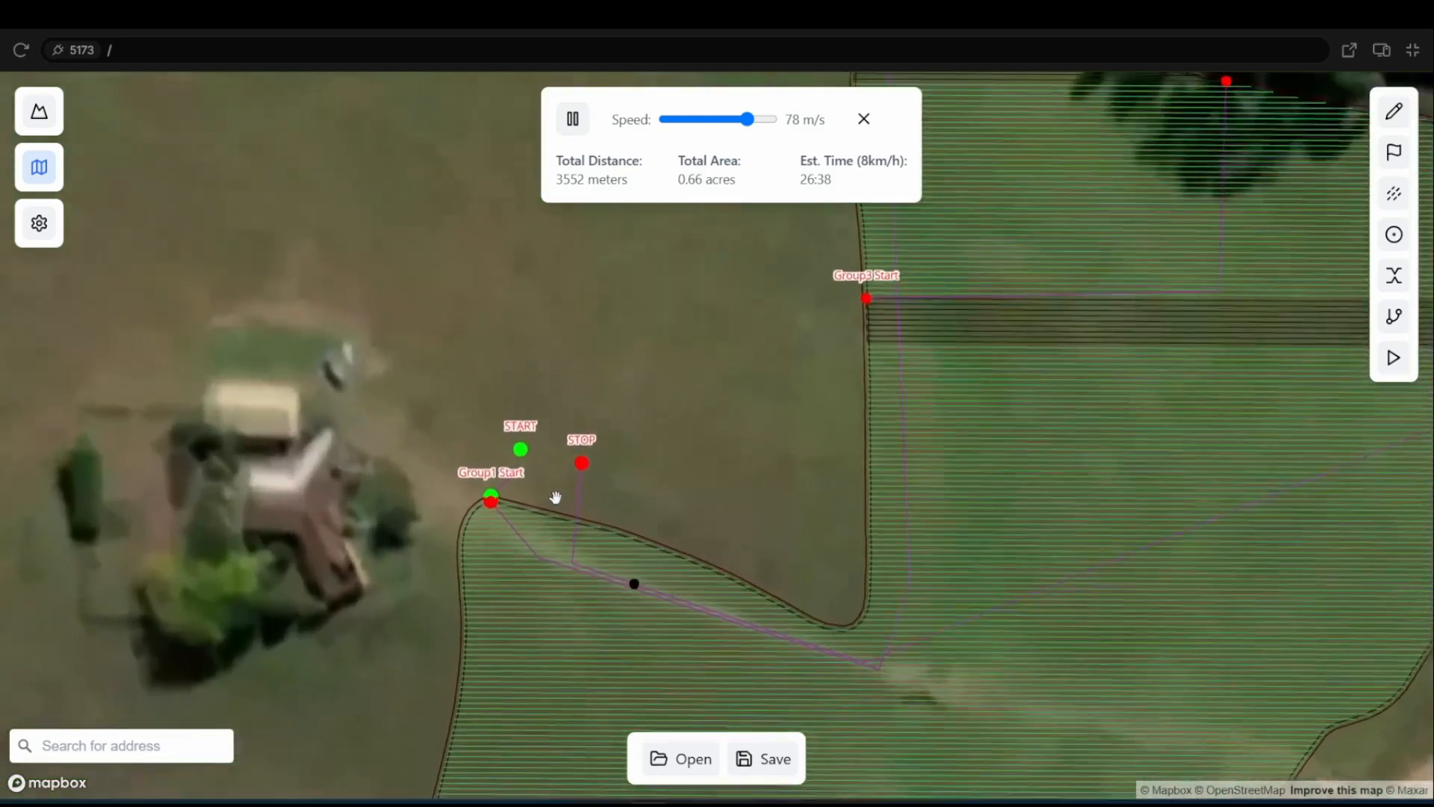